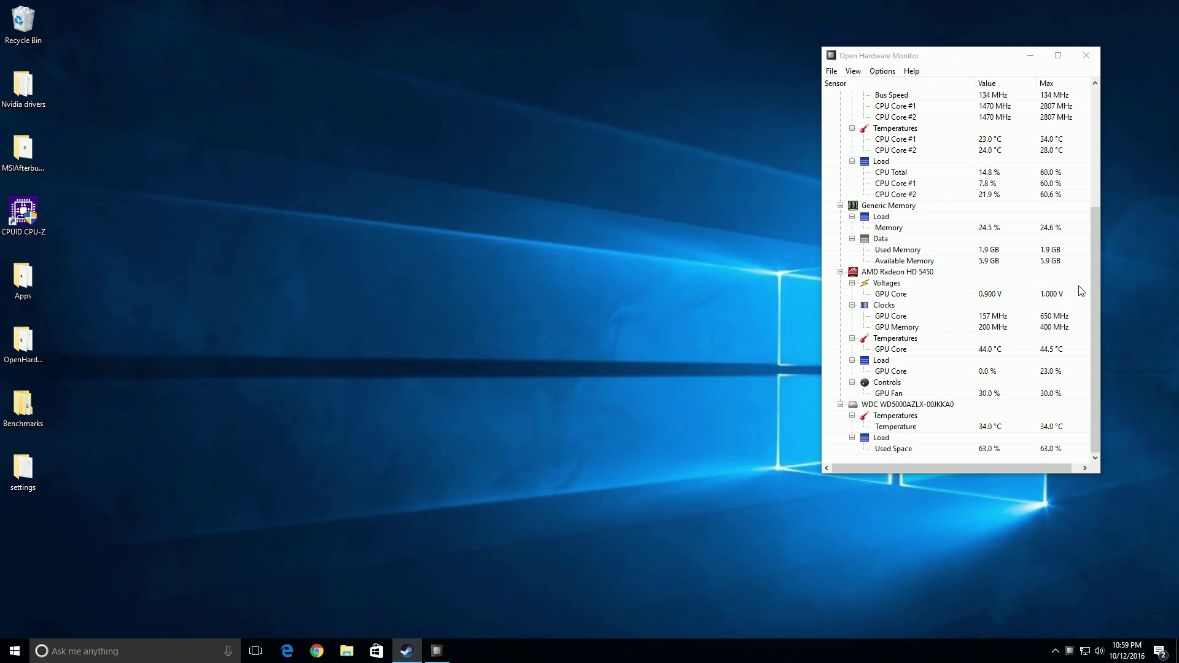
Close the hardware monitor, switch to Steam and open the properties of DOOM from the game library
click(1086, 56)
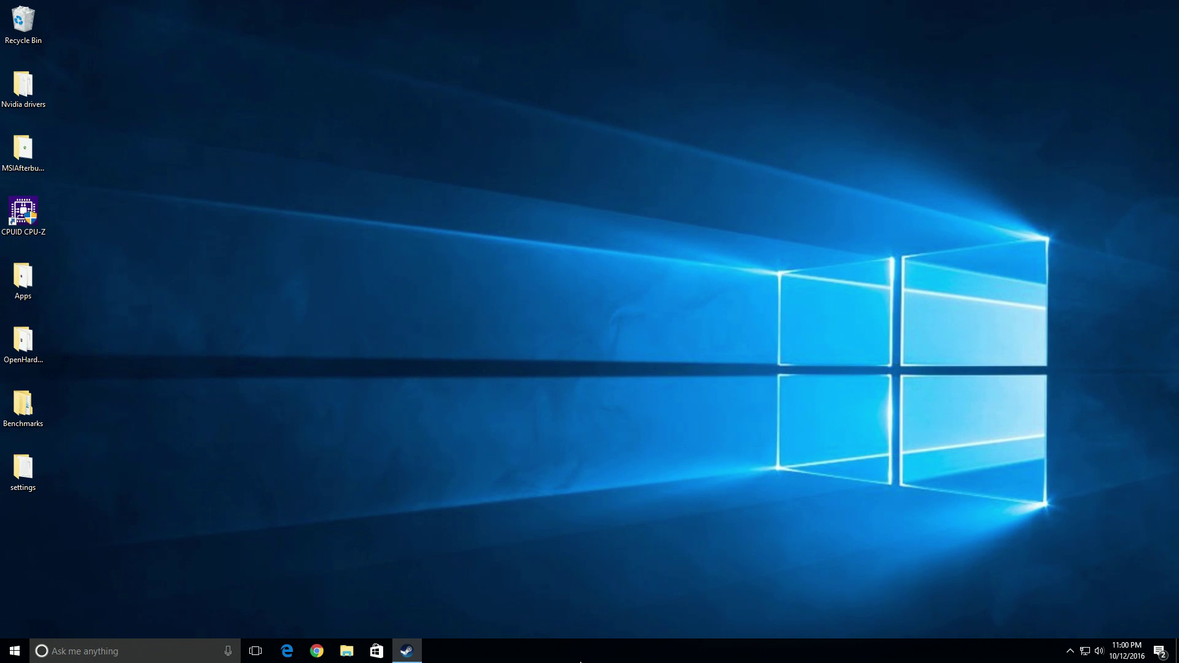
click(407, 651)
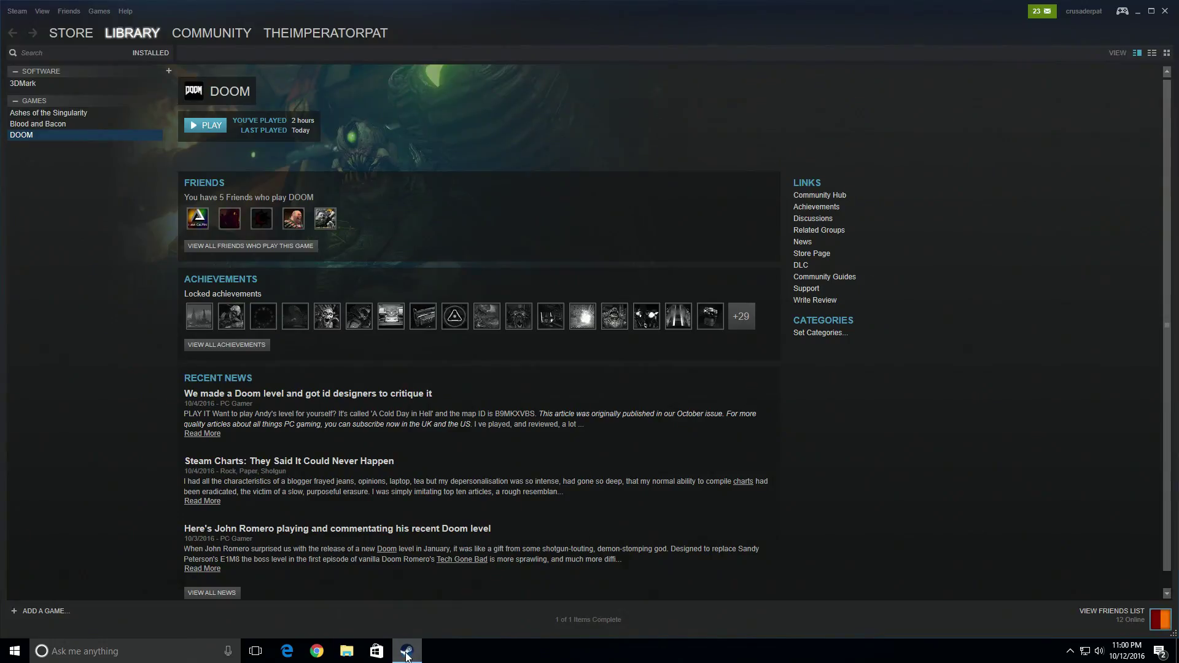
right_click(71, 135)
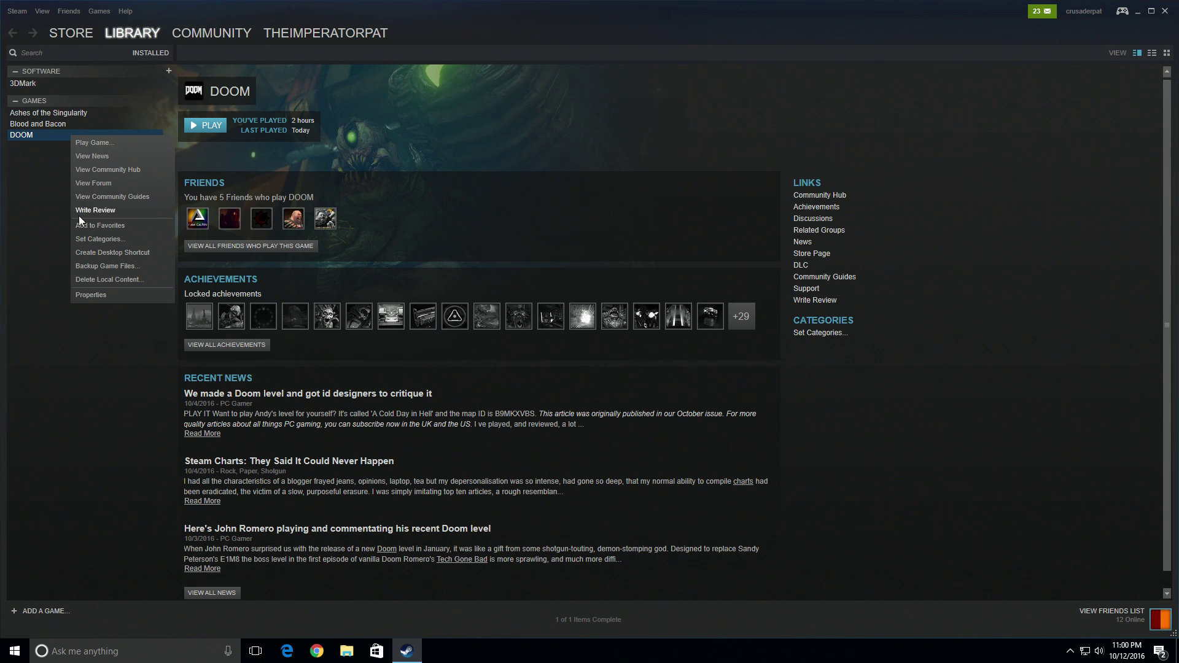
click(86, 293)
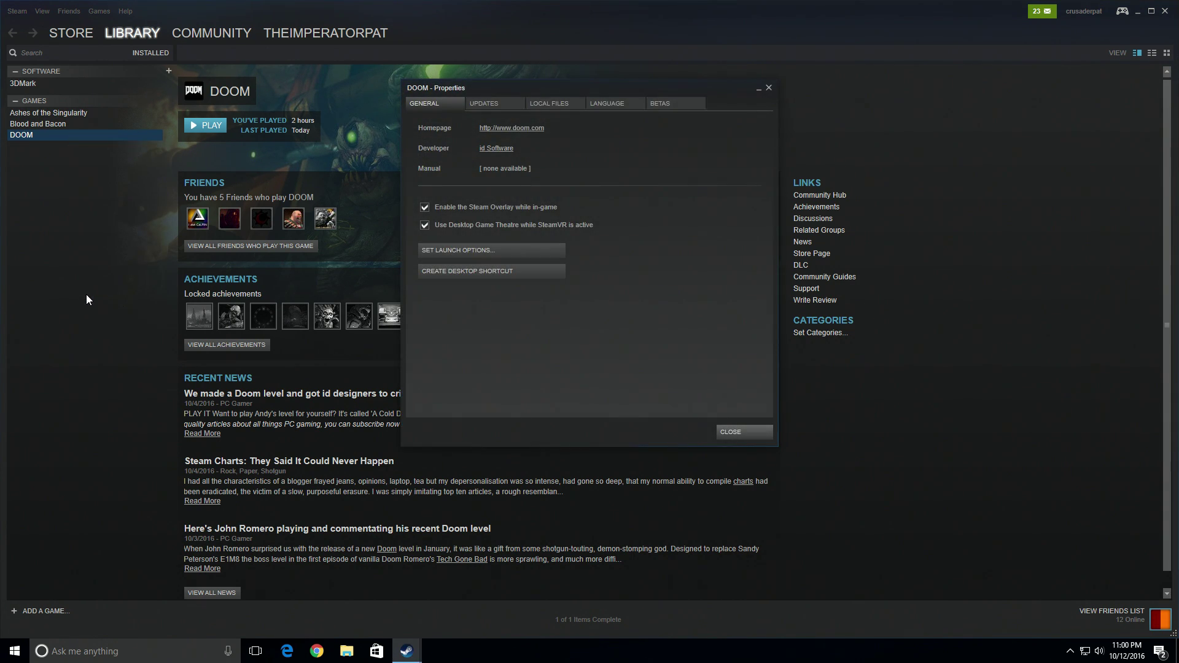
Confirm +com_skipIntroVideo 1 as DOOM's launch option, and close the game's properties and the Steam window
click(477, 249)
drag(560, 329, 486, 325)
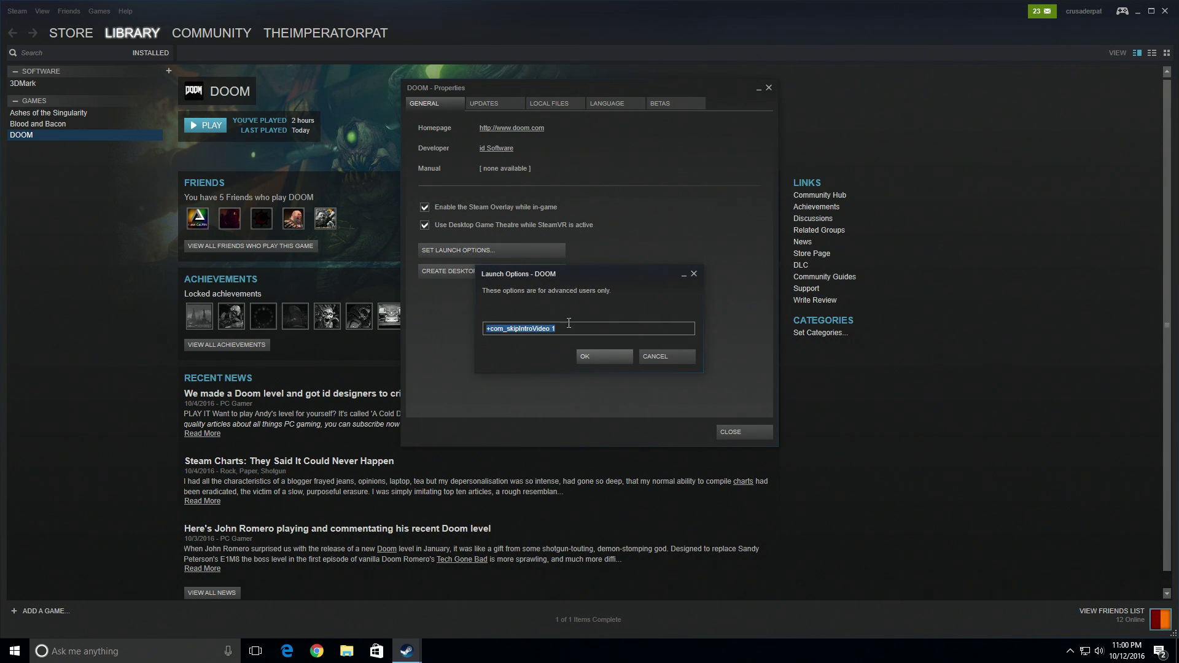
key(Home)
click(598, 356)
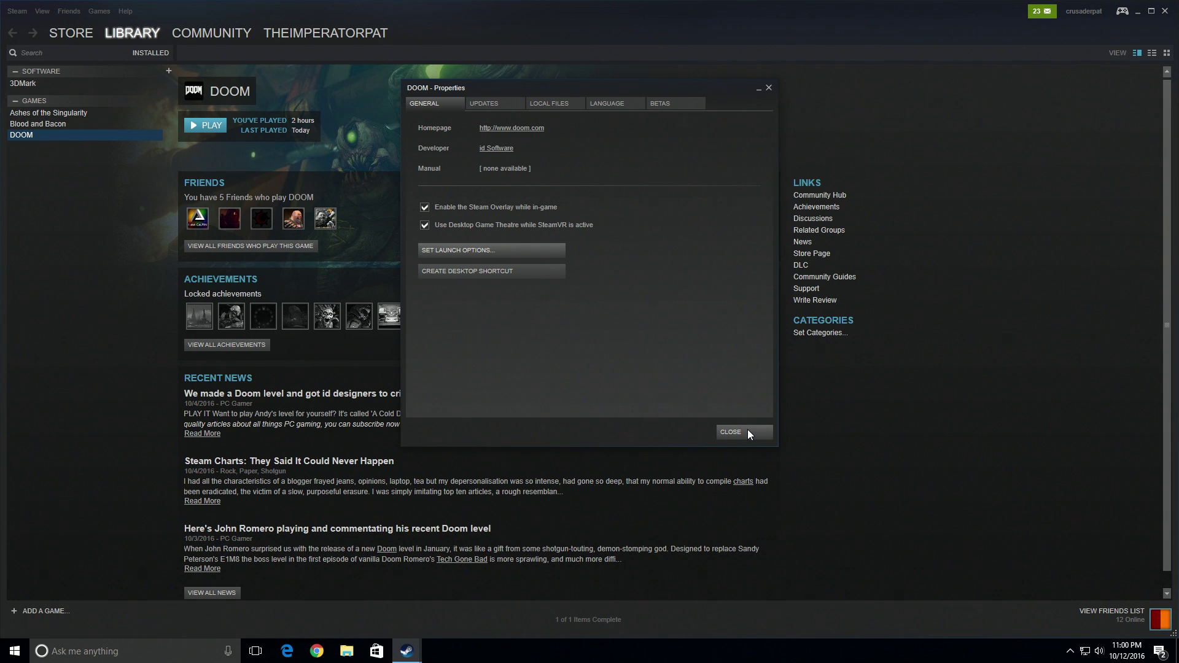
click(747, 432)
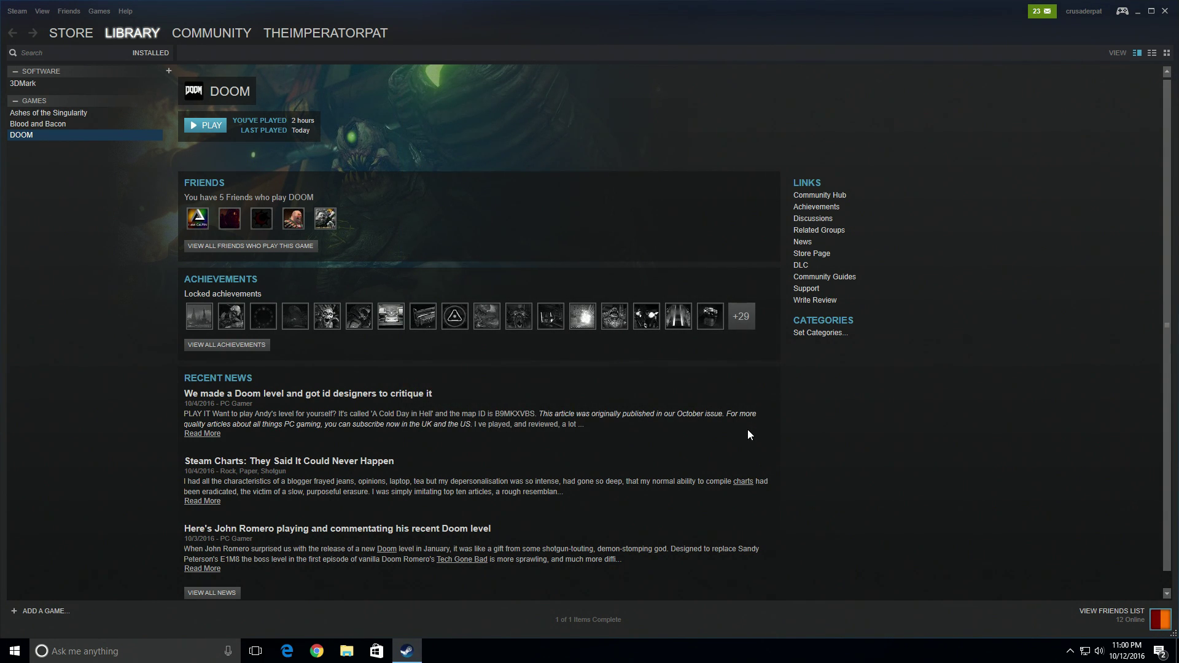
click(1164, 11)
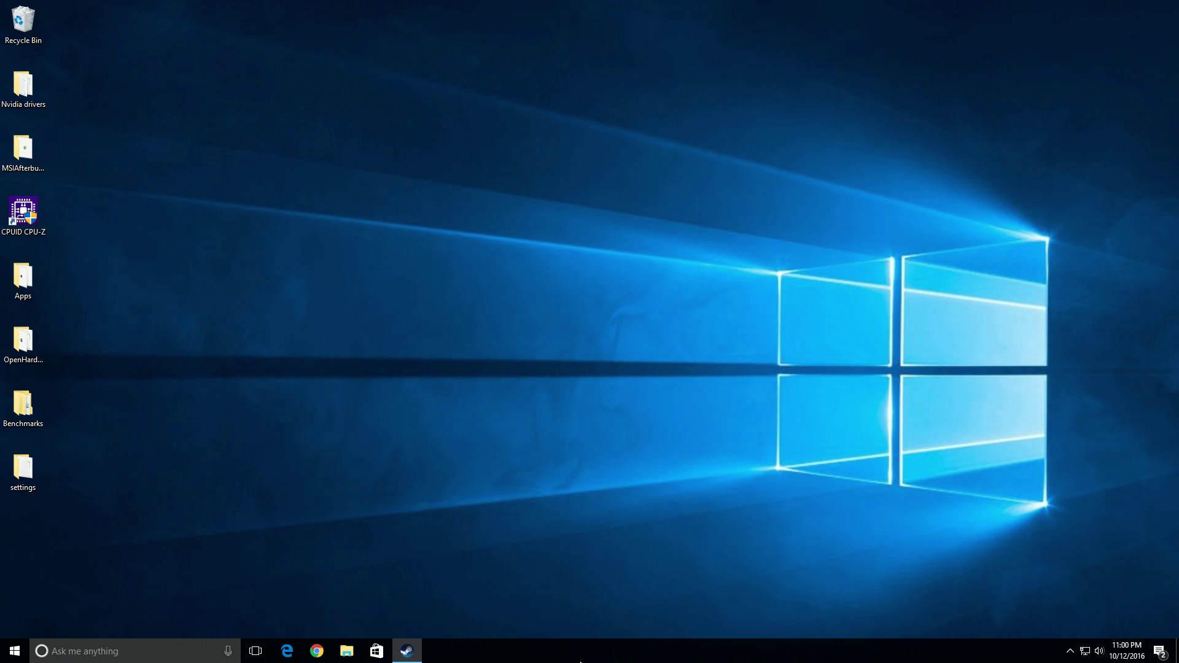
In File Explorer, open the folder Saved Games\id Software\DOOM\base inside the user profile on the C: drive
key(super+e)
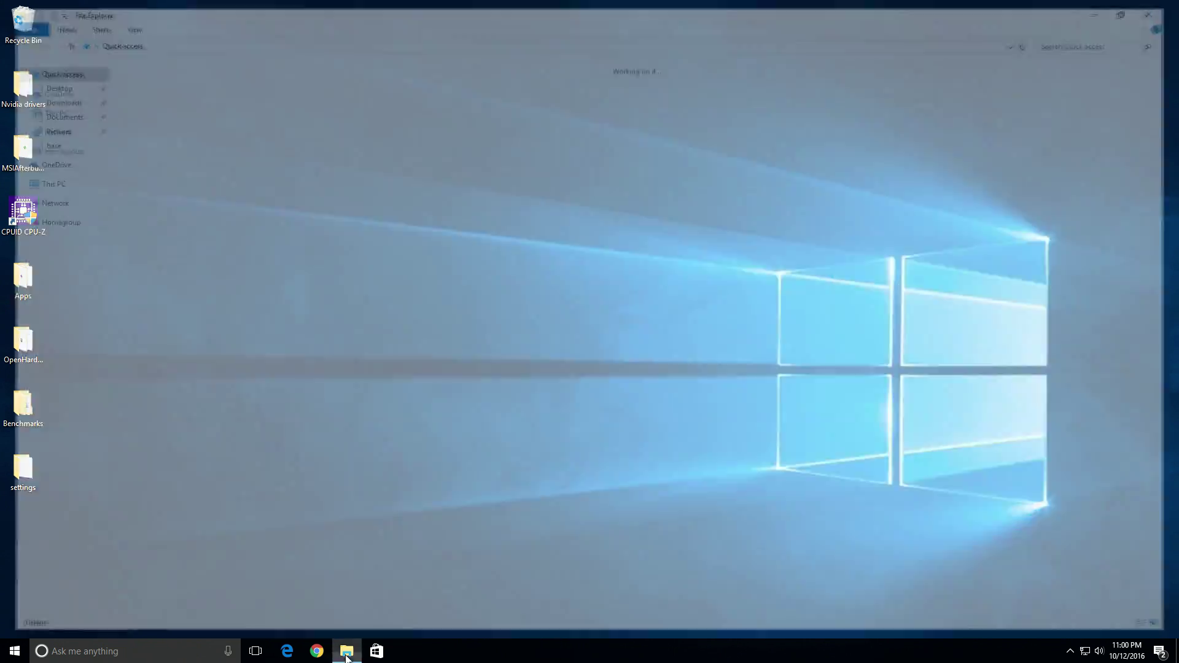
click(54, 285)
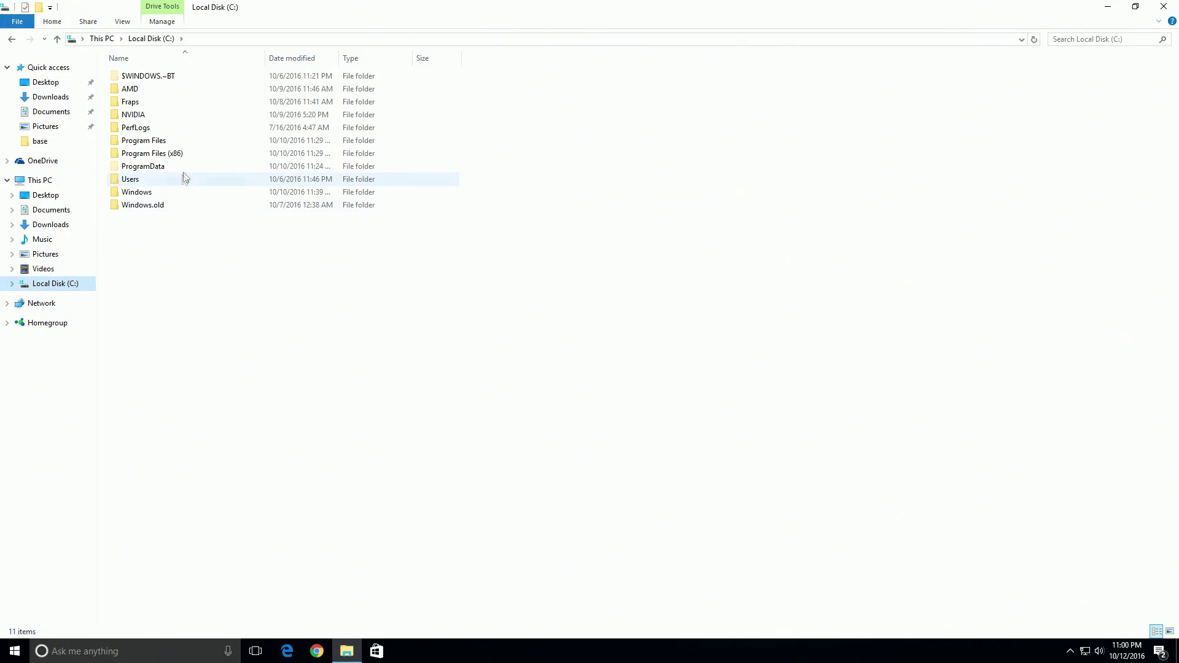
double_click(160, 182)
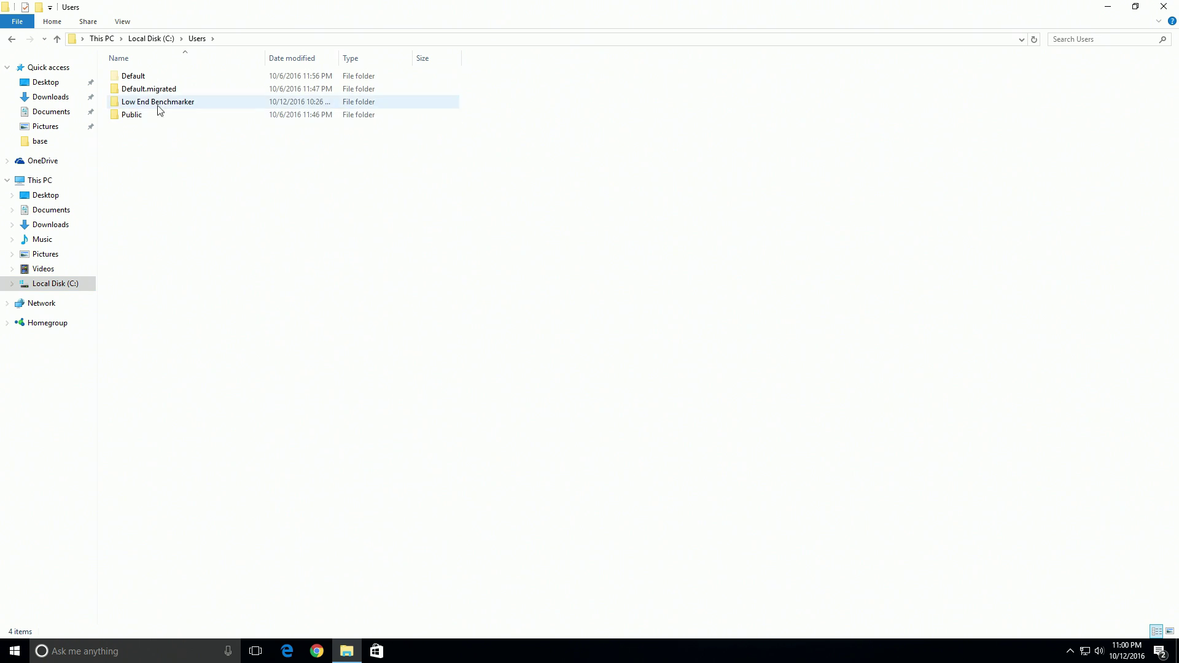
double_click(160, 103)
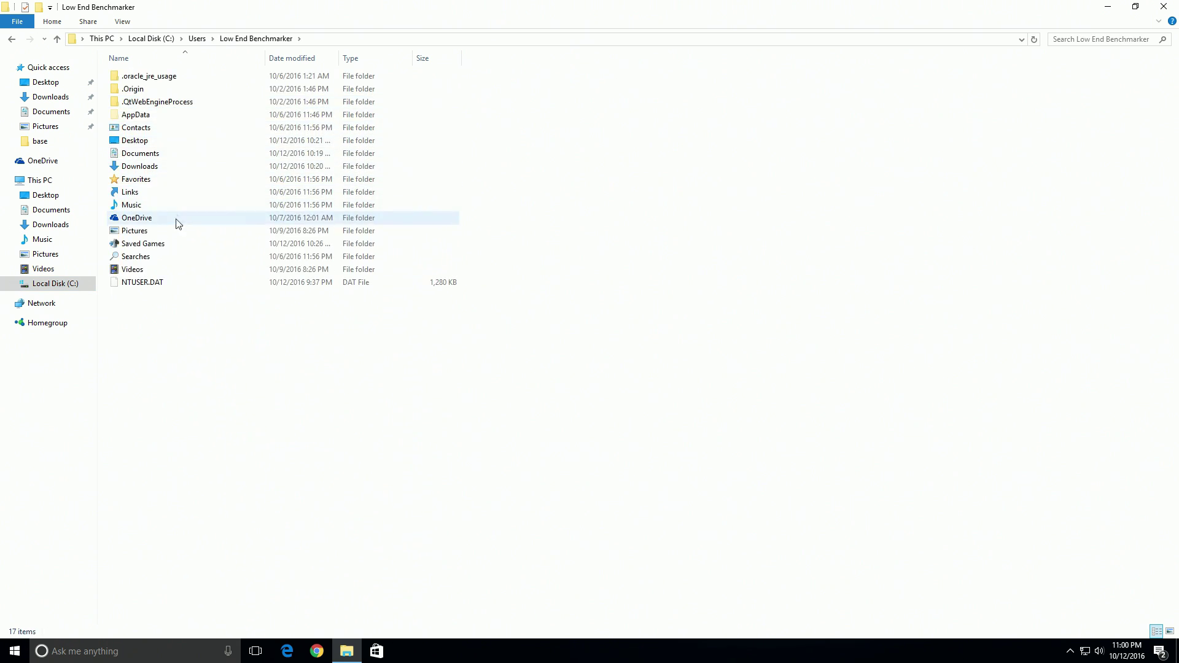
double_click(166, 245)
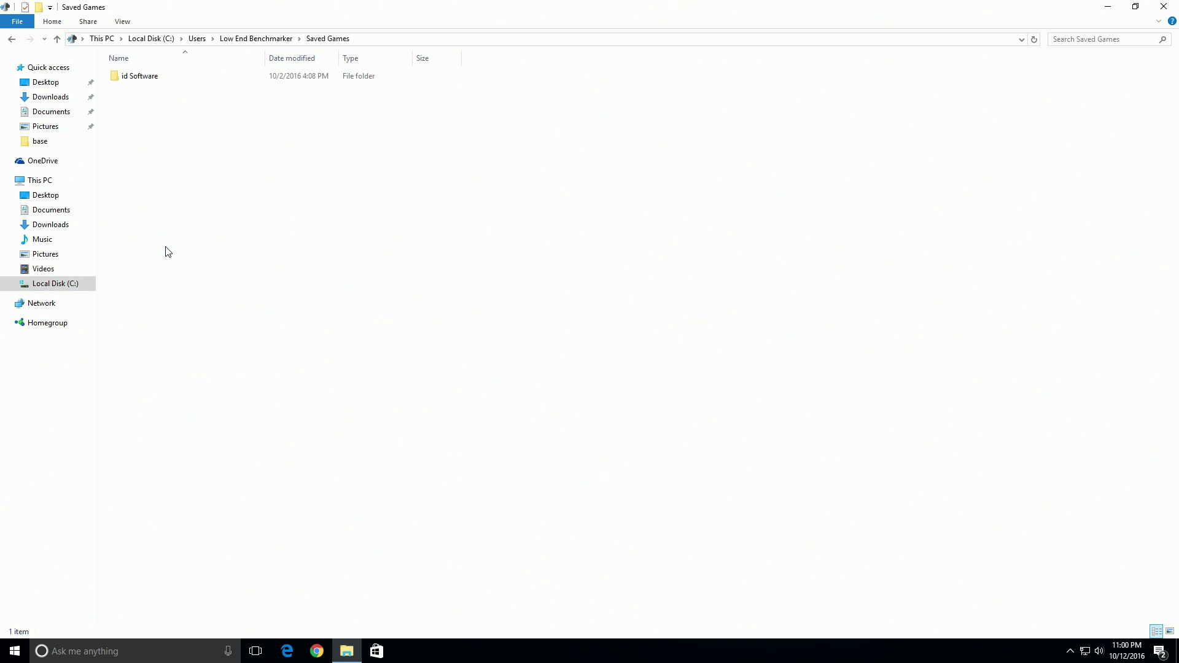
double_click(143, 80)
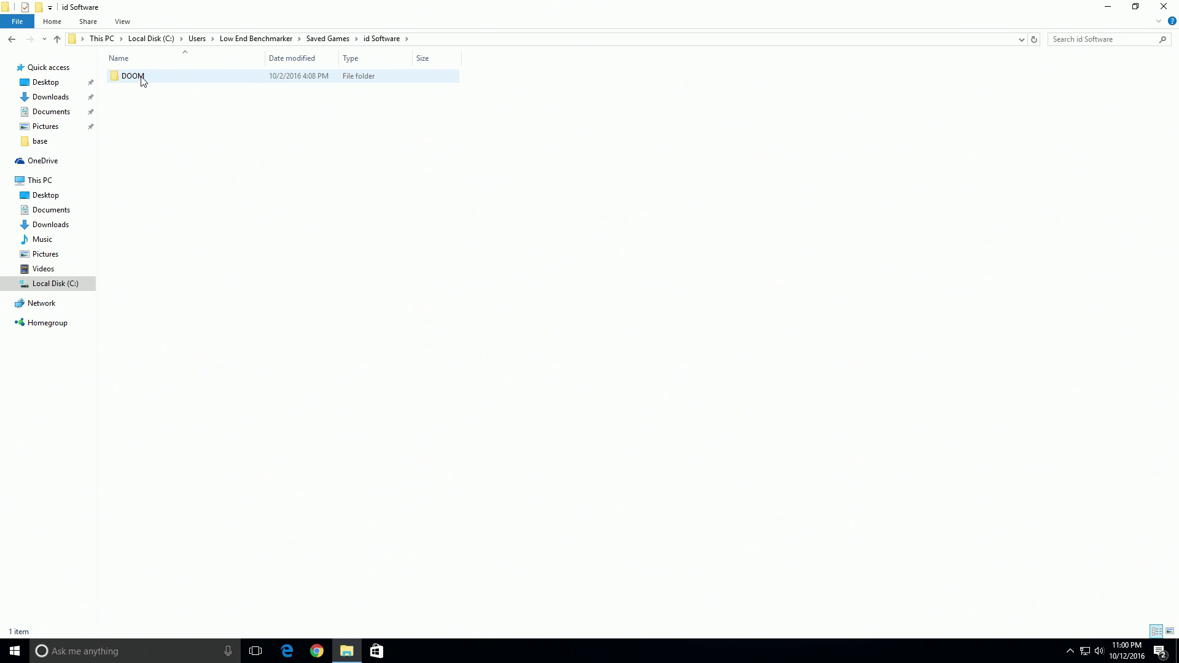
double_click(143, 81)
double_click(143, 81)
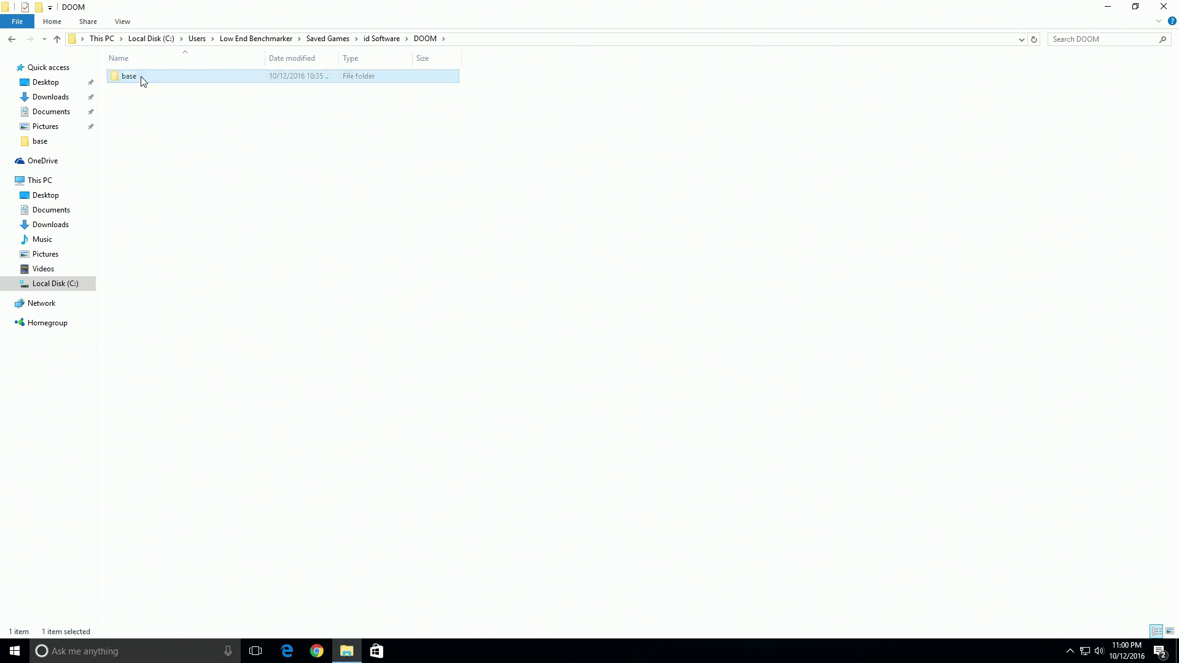
Open DOOMConfig.local from the base folder and examine its local graphics settings
click(165, 130)
double_click(165, 130)
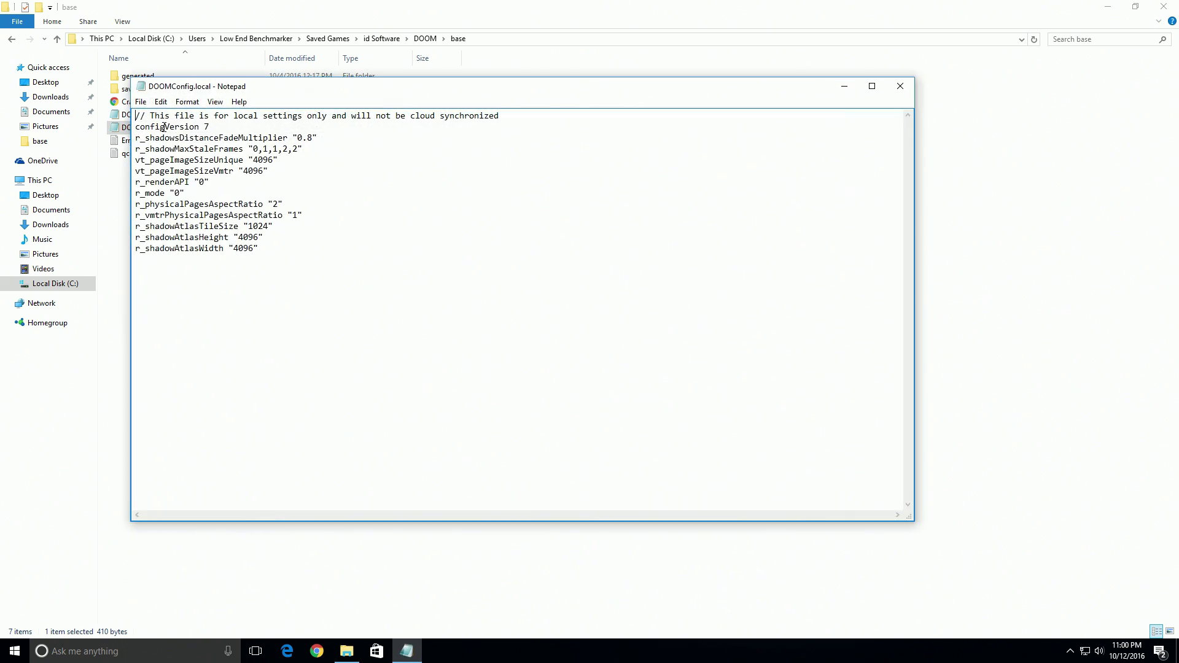
click(204, 181)
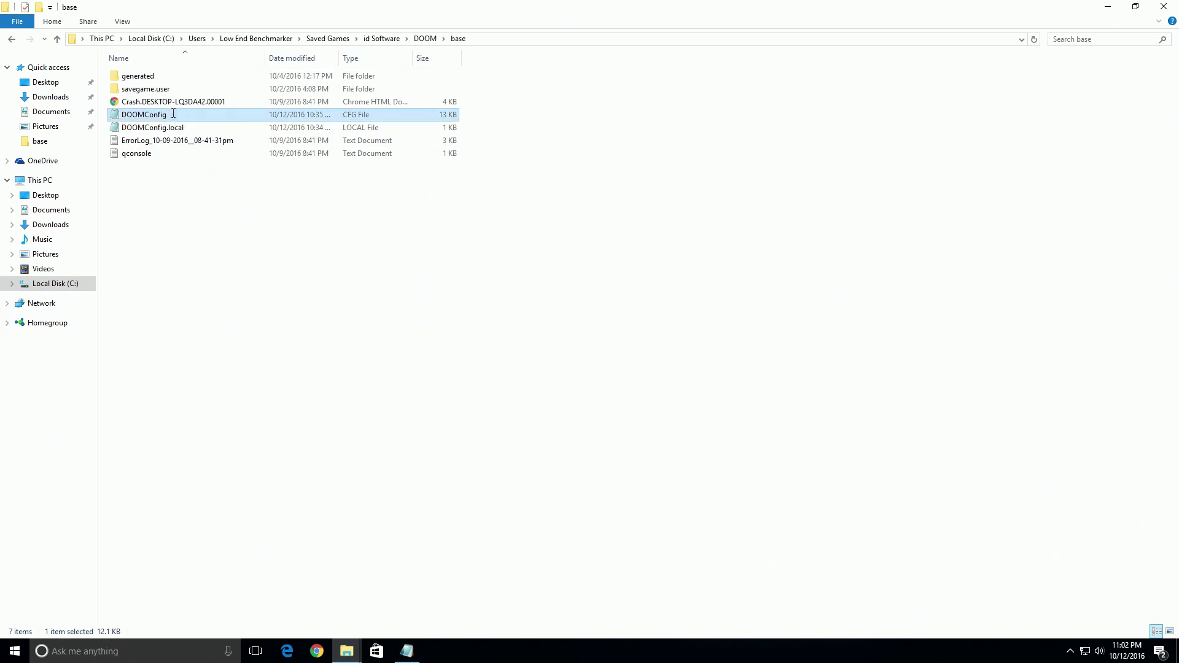
Append vt_pageImageSizeUnique "32", vt_pageImageSizeVmtr "512" and vt_pageImageSizeVmtrUnique "32" as lines ending the DOOMConfig CFG file, and save and close it
double_click(173, 114)
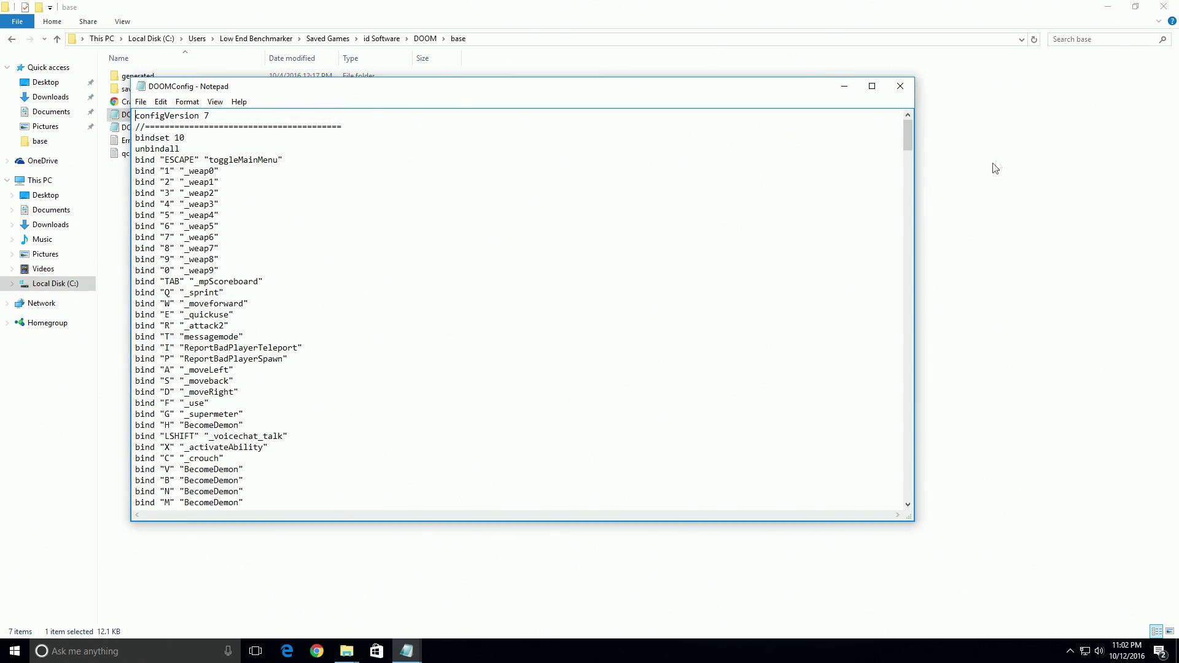
drag(910, 137, 899, 510)
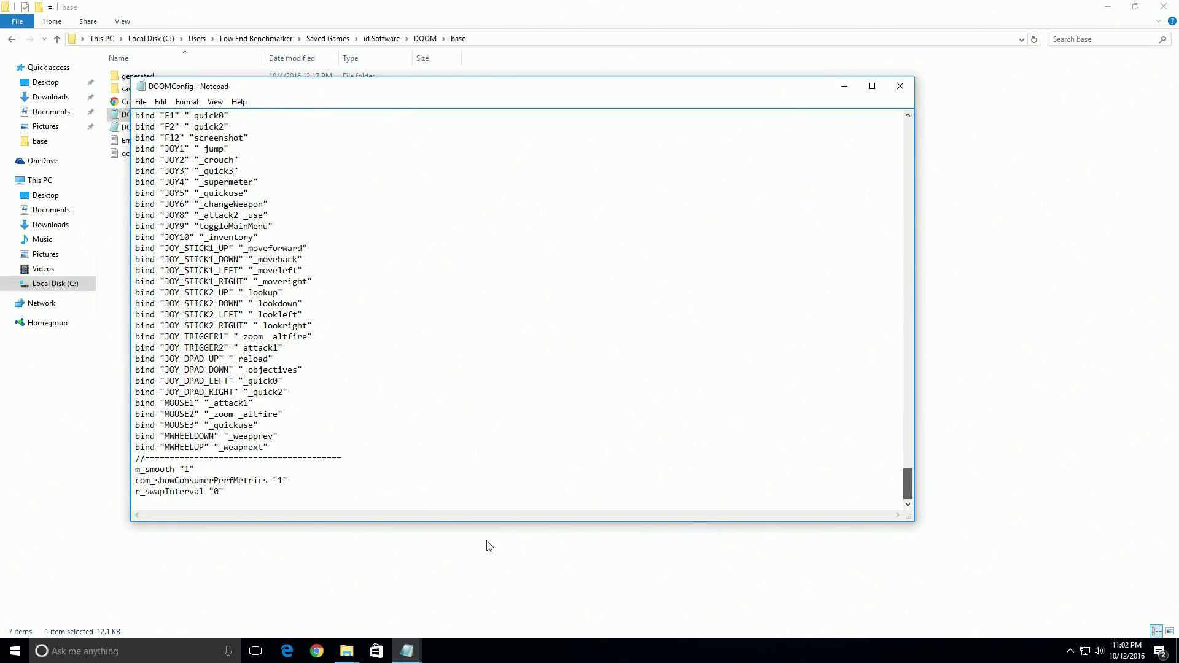
click(272, 496)
text(vt_pageImageSizeUnique "32" vt_pageImageSizeVmtr "512" vt_pageImageSizeVmtrUnique "32")
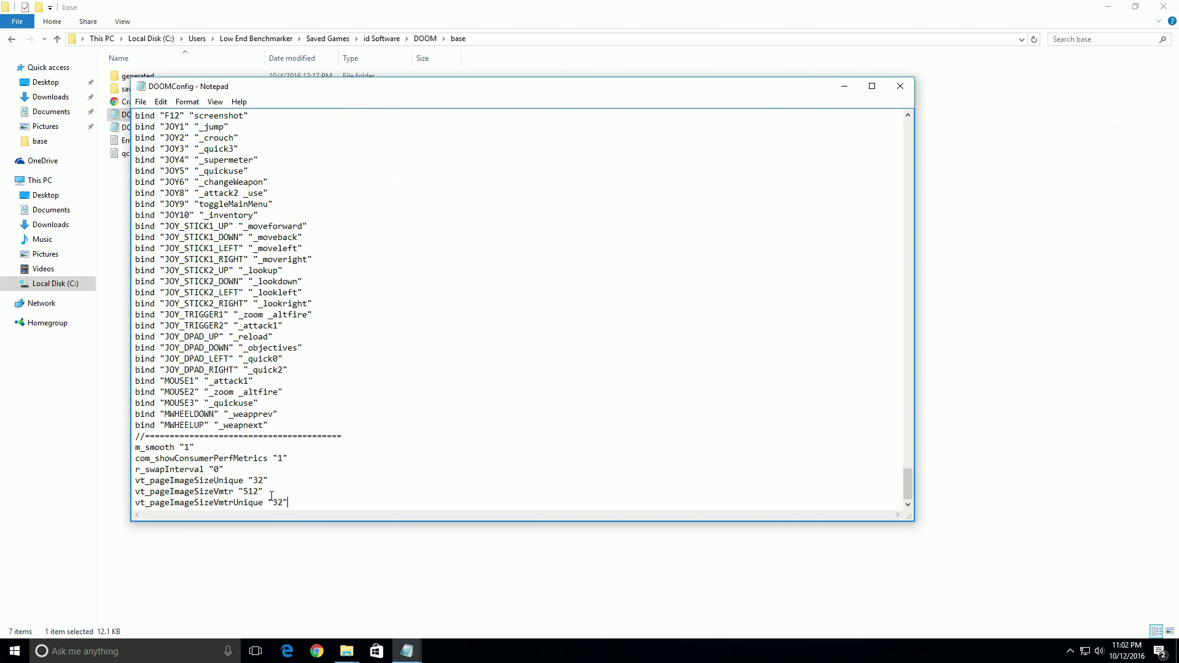
click(141, 102)
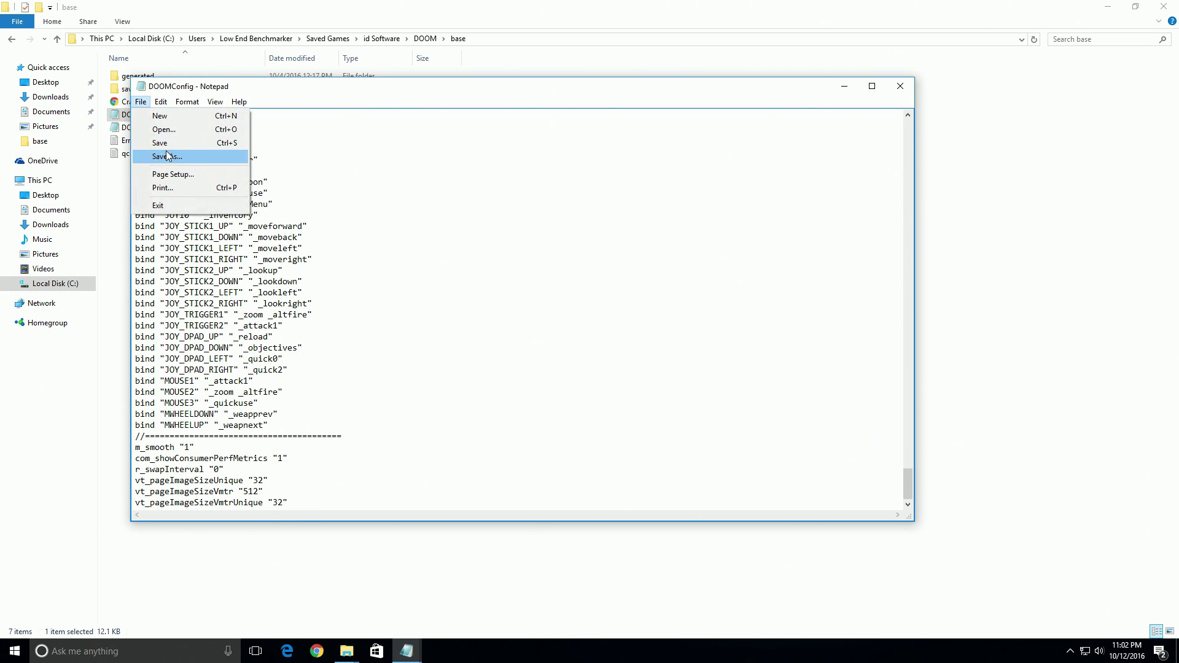
click(171, 142)
click(900, 86)
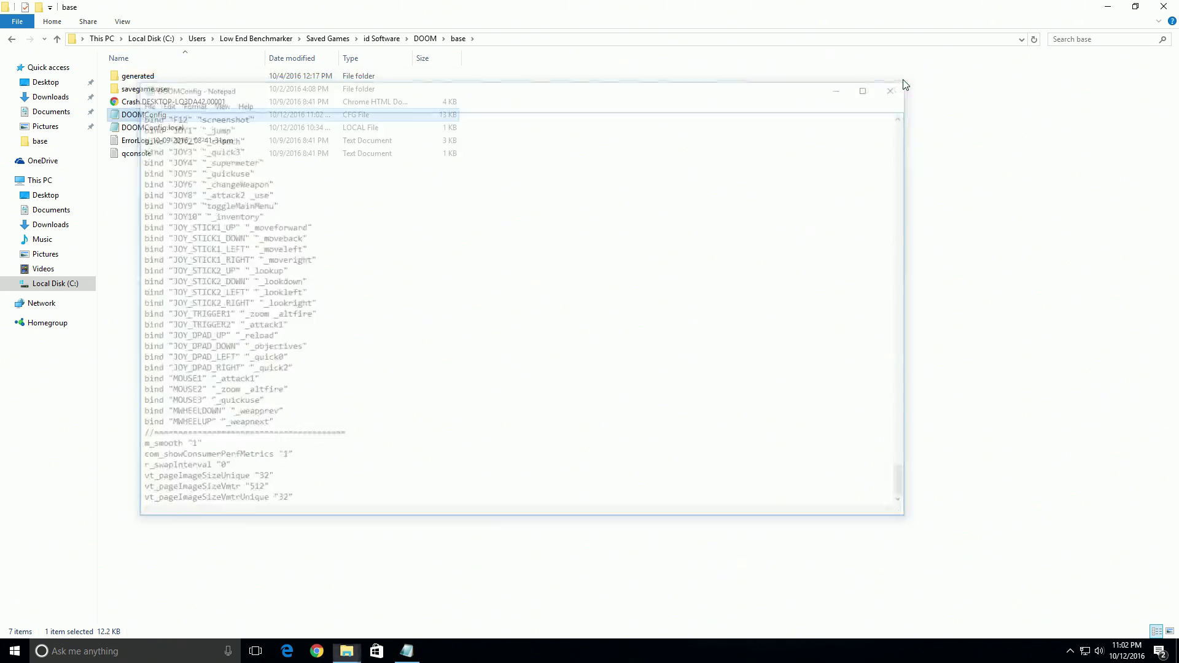
Close the base folder, the Doom Edits text file and the Documents folder to clear the desktop
click(1164, 6)
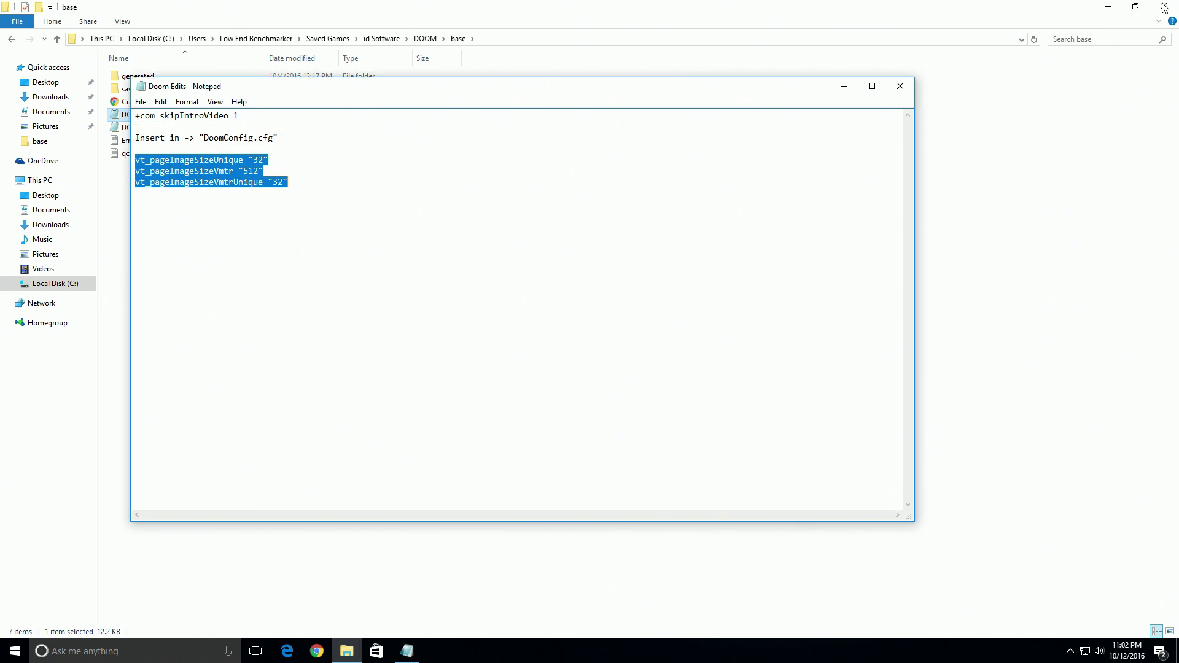
click(898, 87)
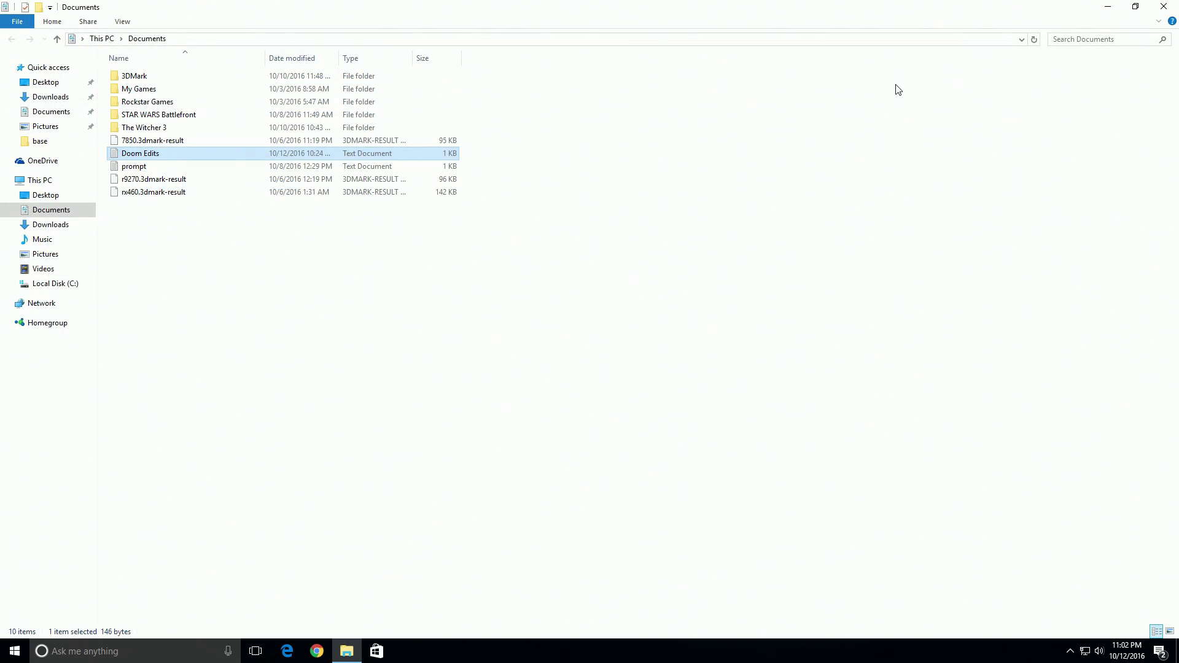
click(1167, 6)
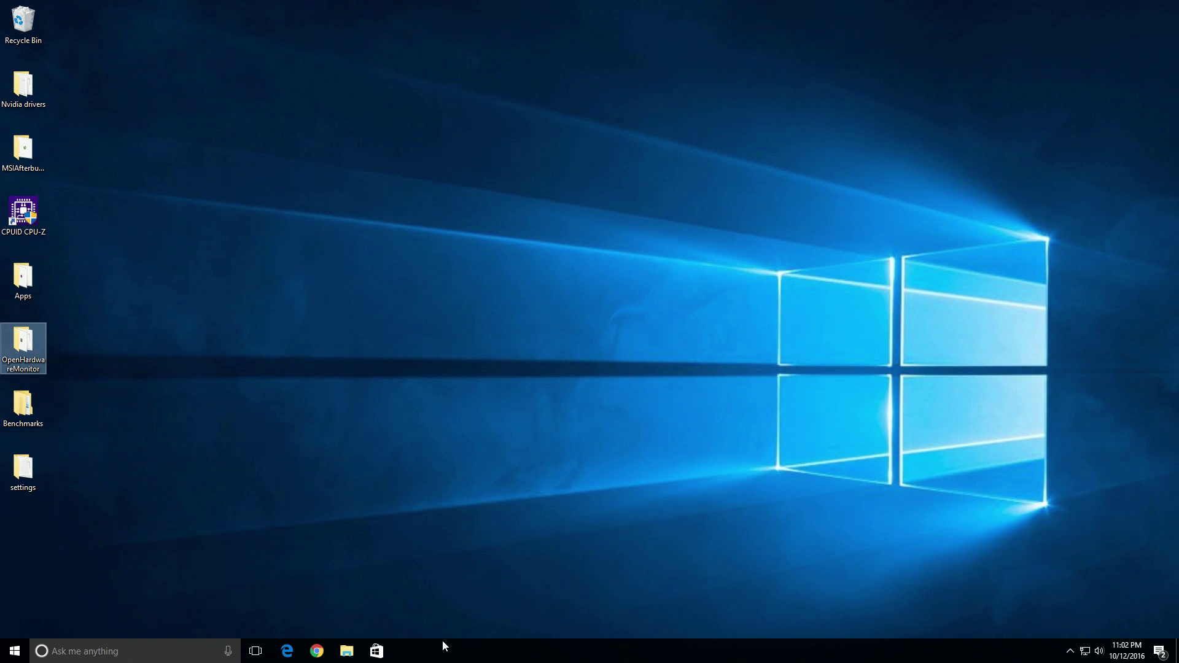
Launch DOOM through Steam running in the background
click(1070, 651)
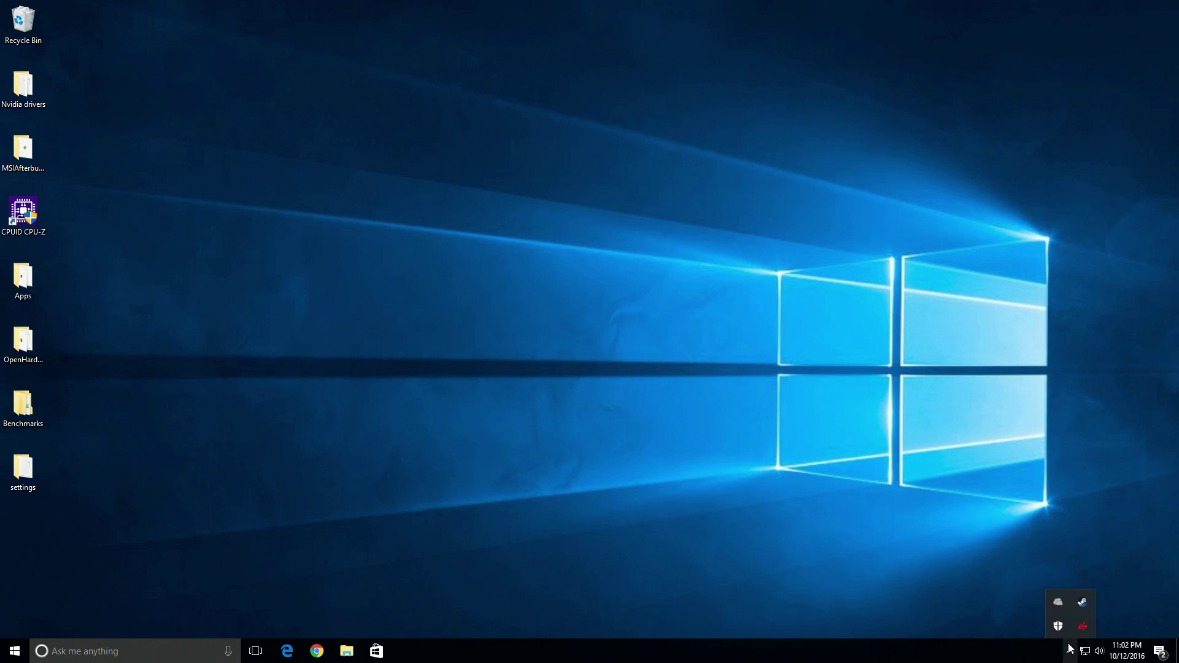
right_click(1081, 603)
click(1092, 421)
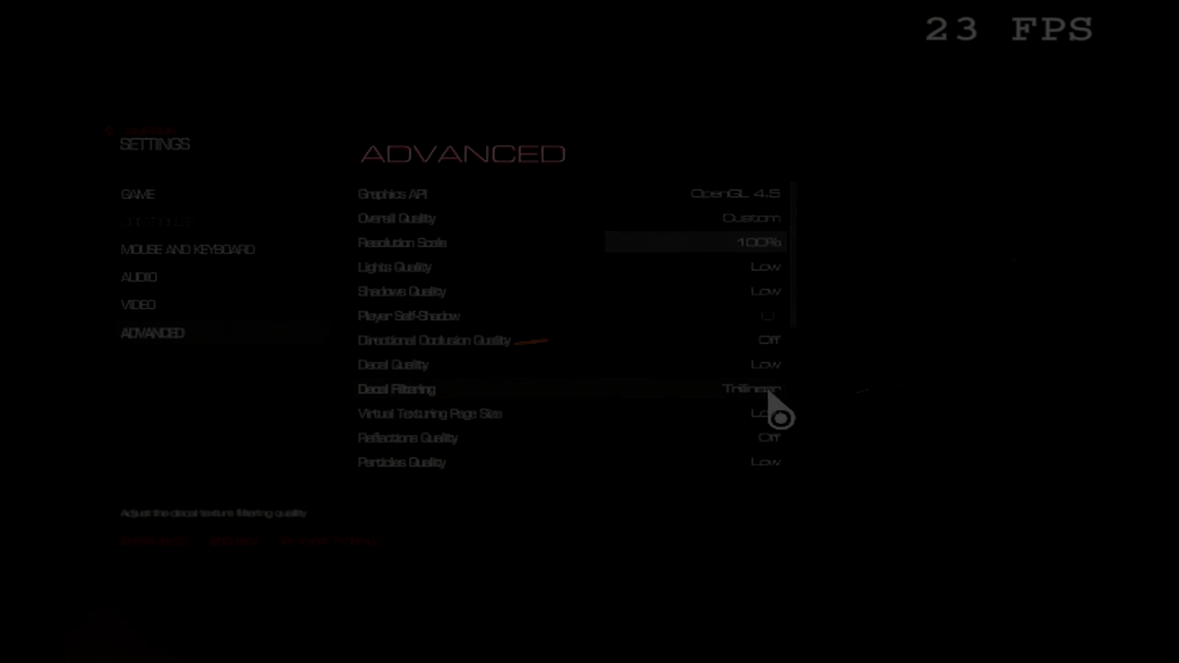
Review DOOM's advanced graphics settings, including decal filtering, virtual texturing page size, depth of field, bloom, lens effects and rendering mode
click(769, 392)
key(Escape)
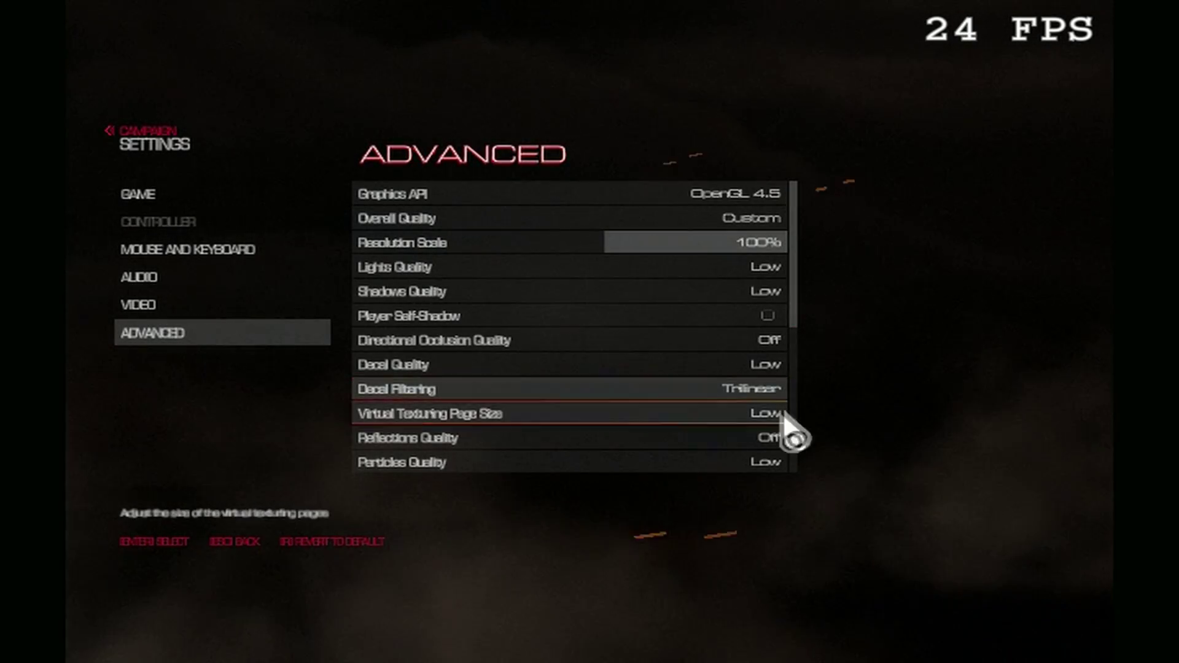
click(751, 422)
key(Escape)
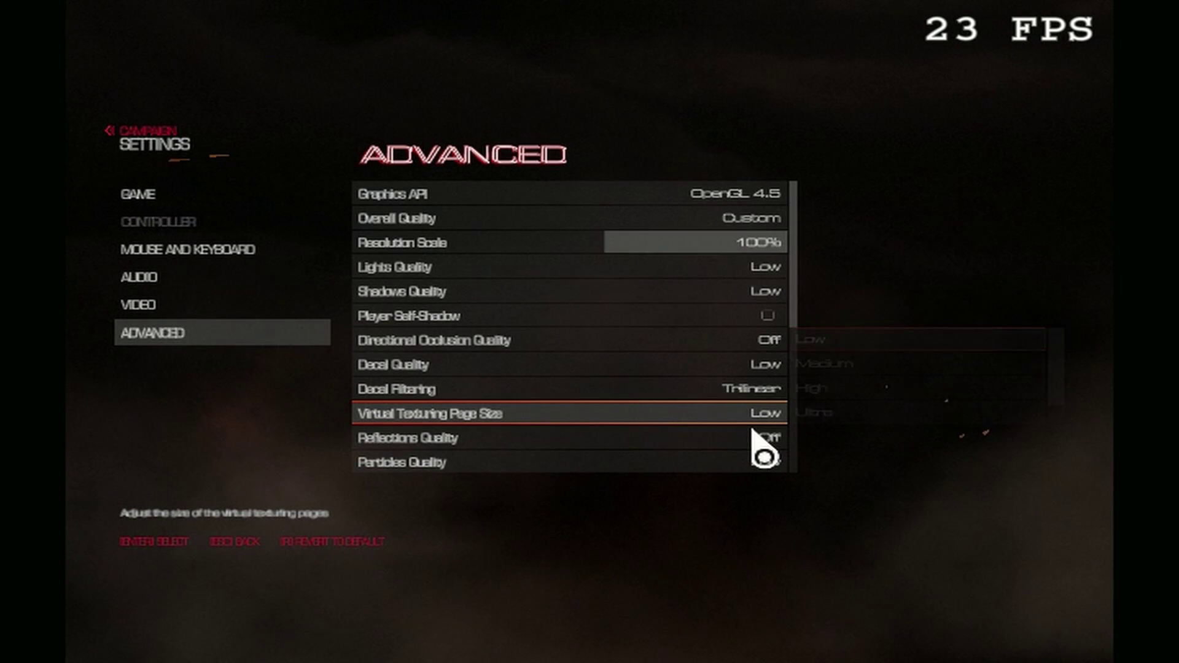
scroll(753, 430, down, 6)
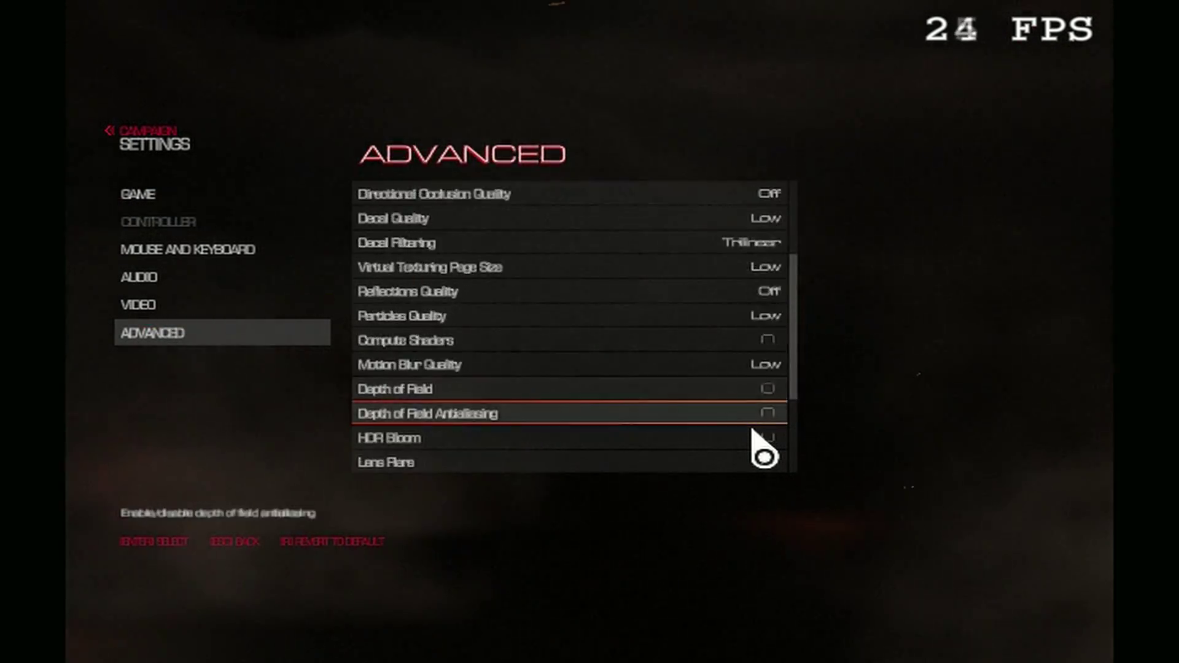
scroll(762, 449, down, 2)
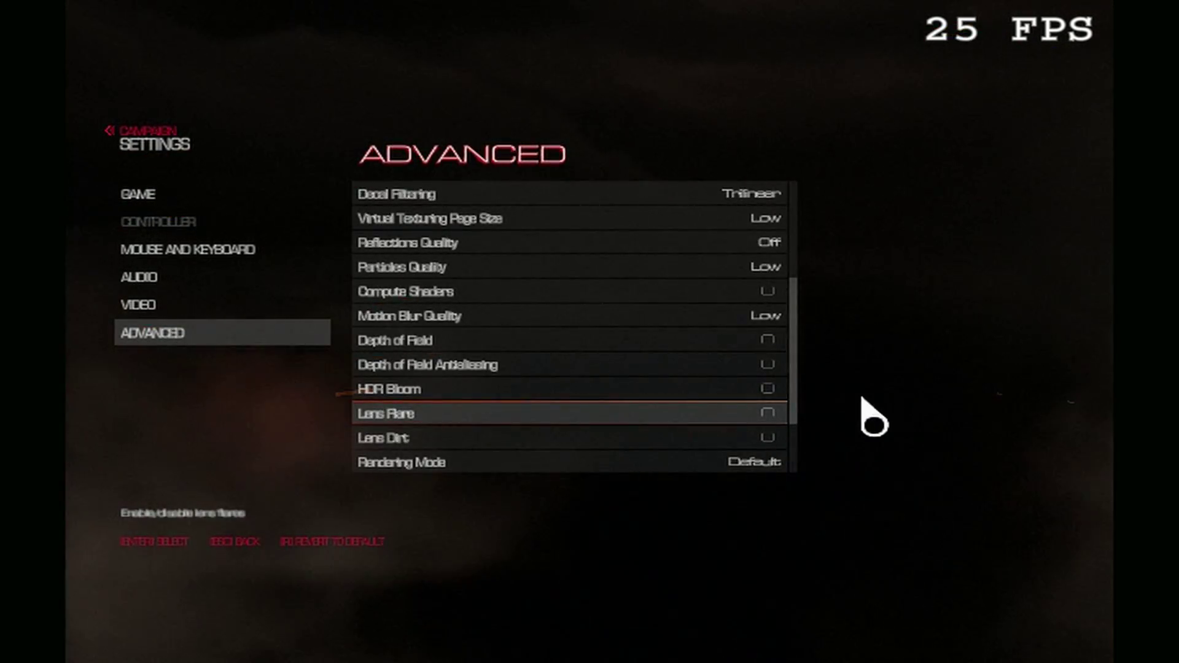
key(Down)
key(Down)
key(Down)
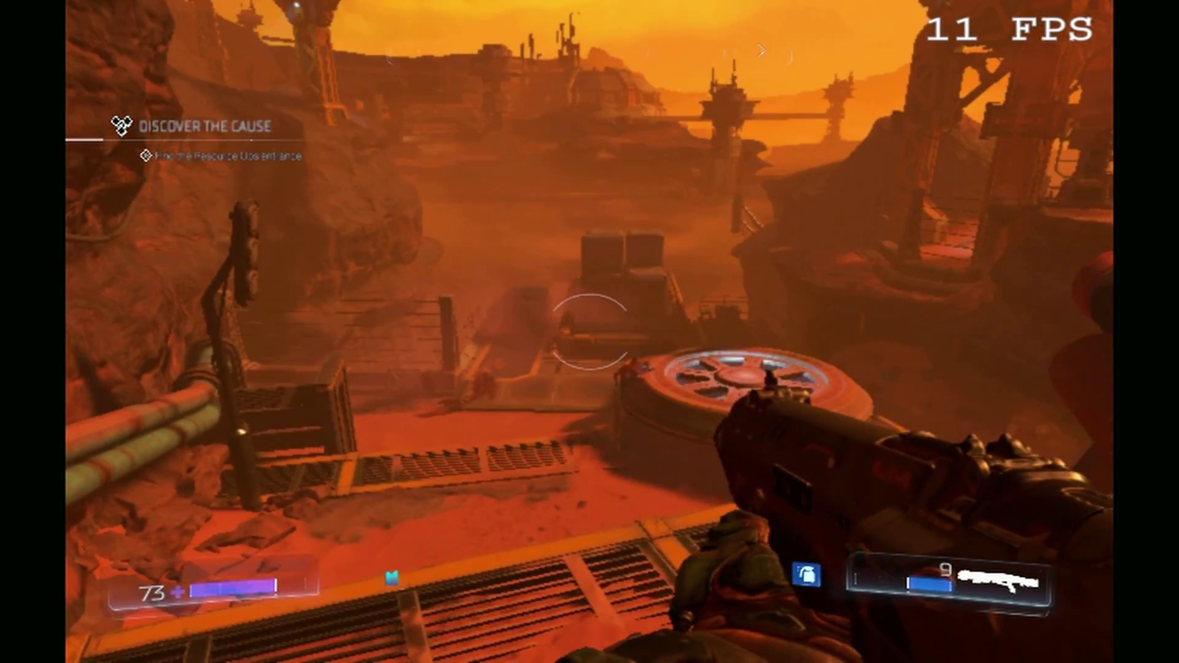
key(w)
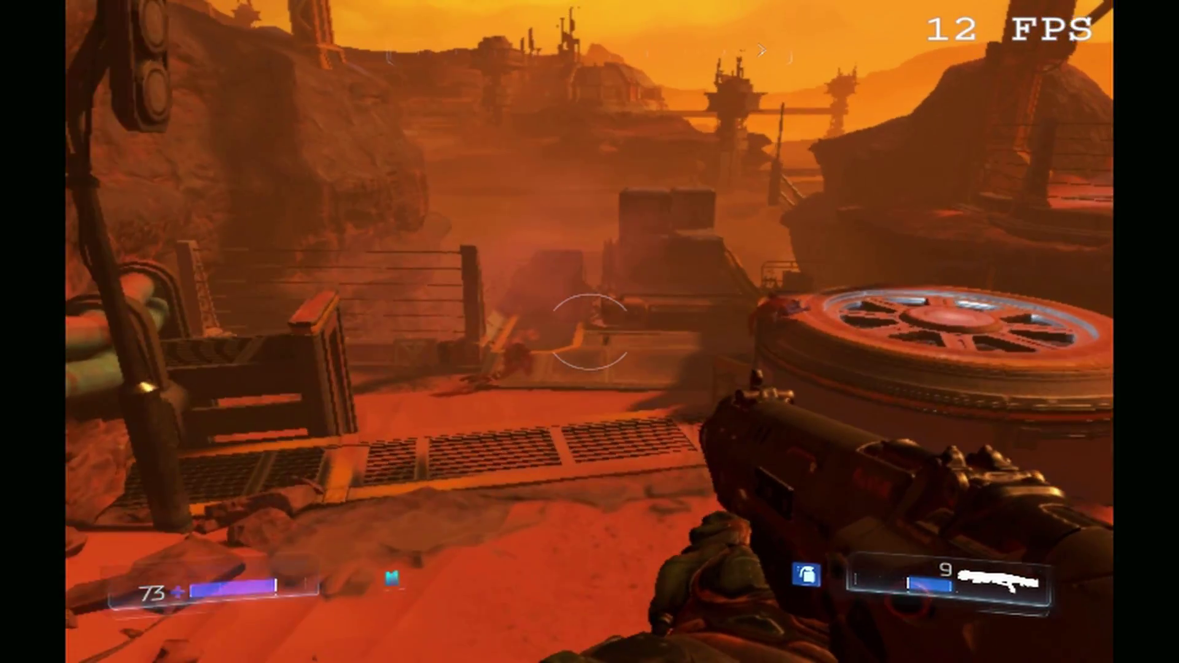
key(w)
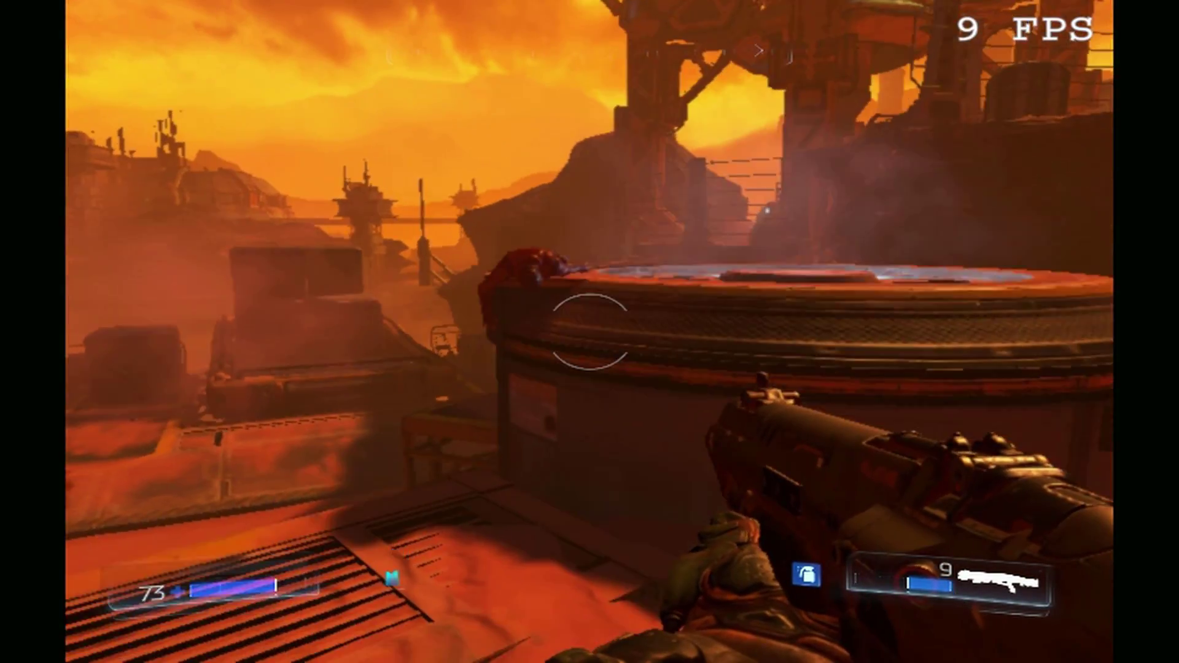
key(w)
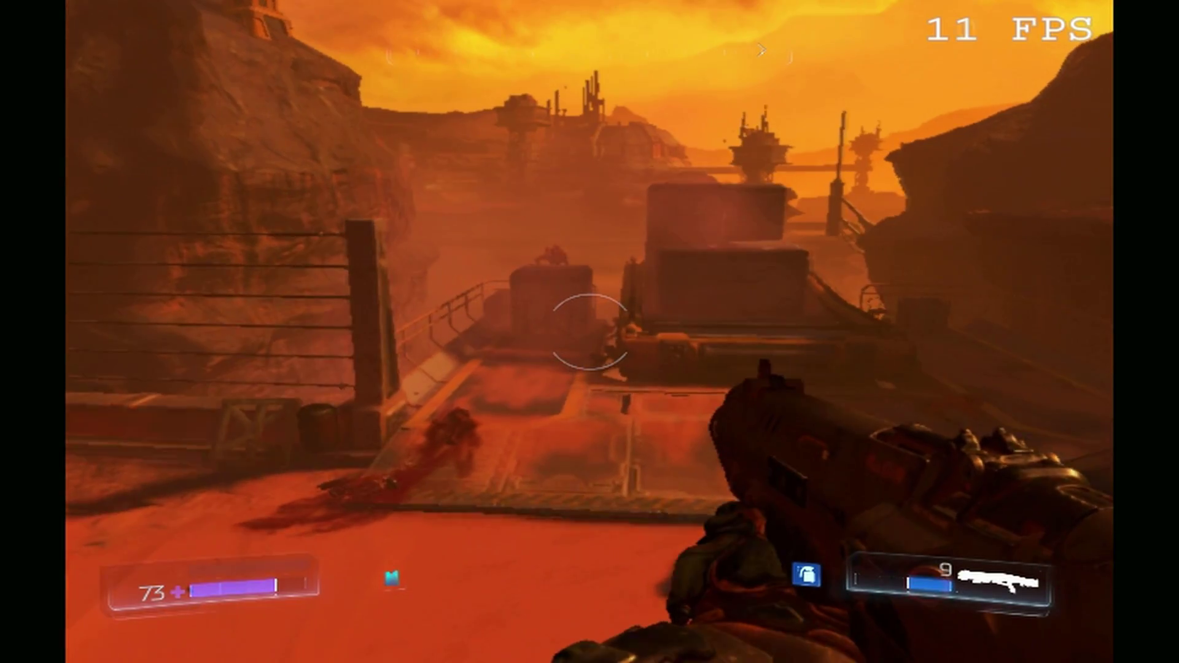
Advance on the enemy standing on the container, stagger it with a shotgun shot and finish it with a glory kill
key(w)
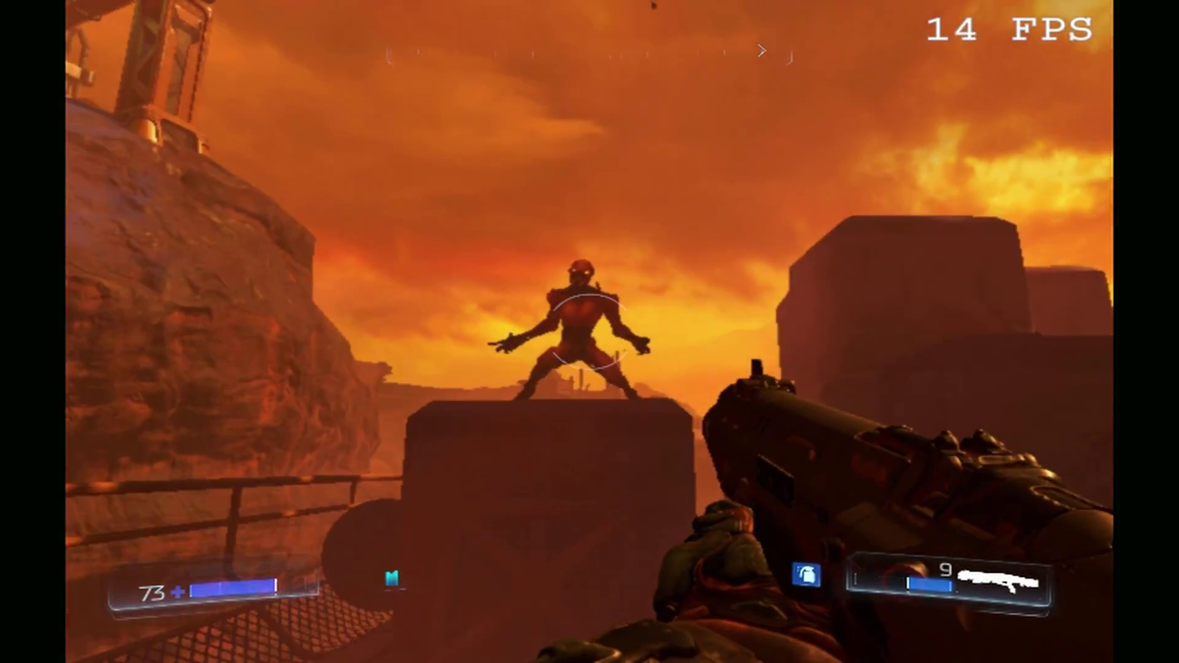
click(589, 332)
key(w)
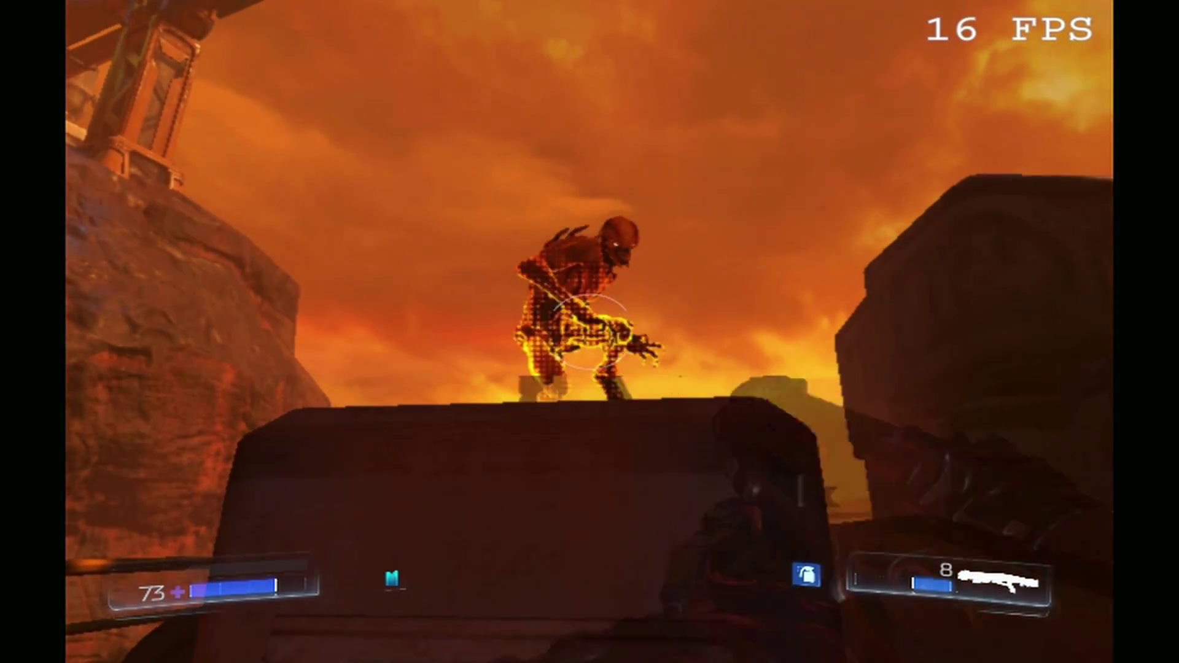
key(e)
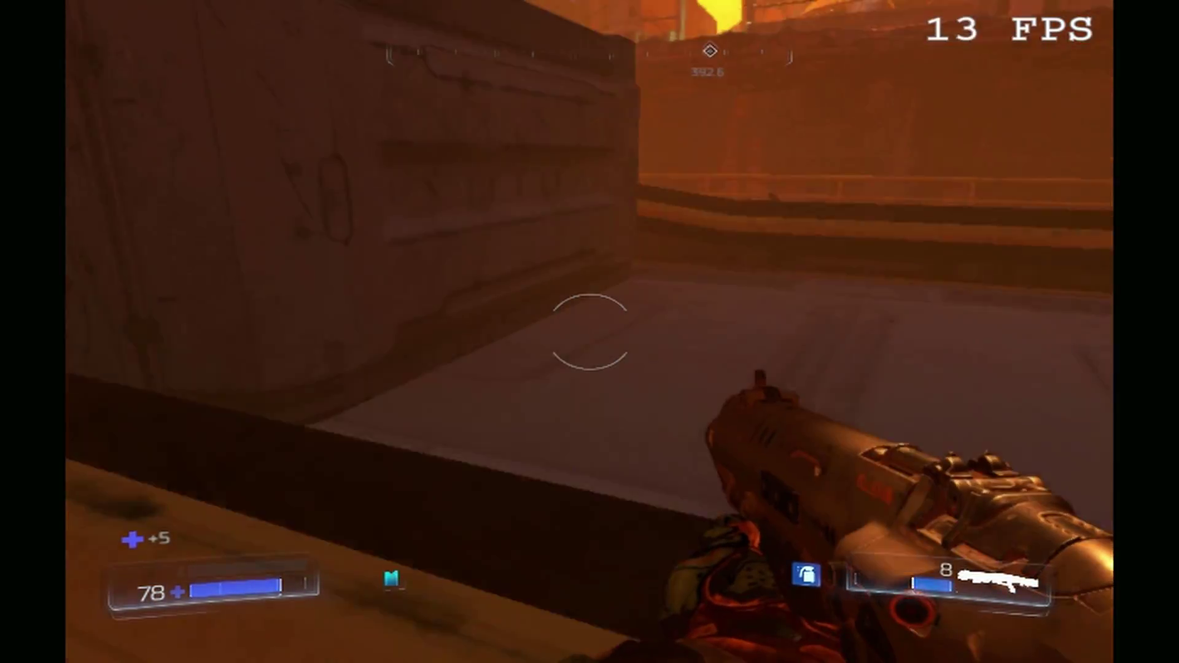
Move forward and jump up over the cargo containers toward the ledge beyond them
key(w)
key(space)
key(w)
key(space)
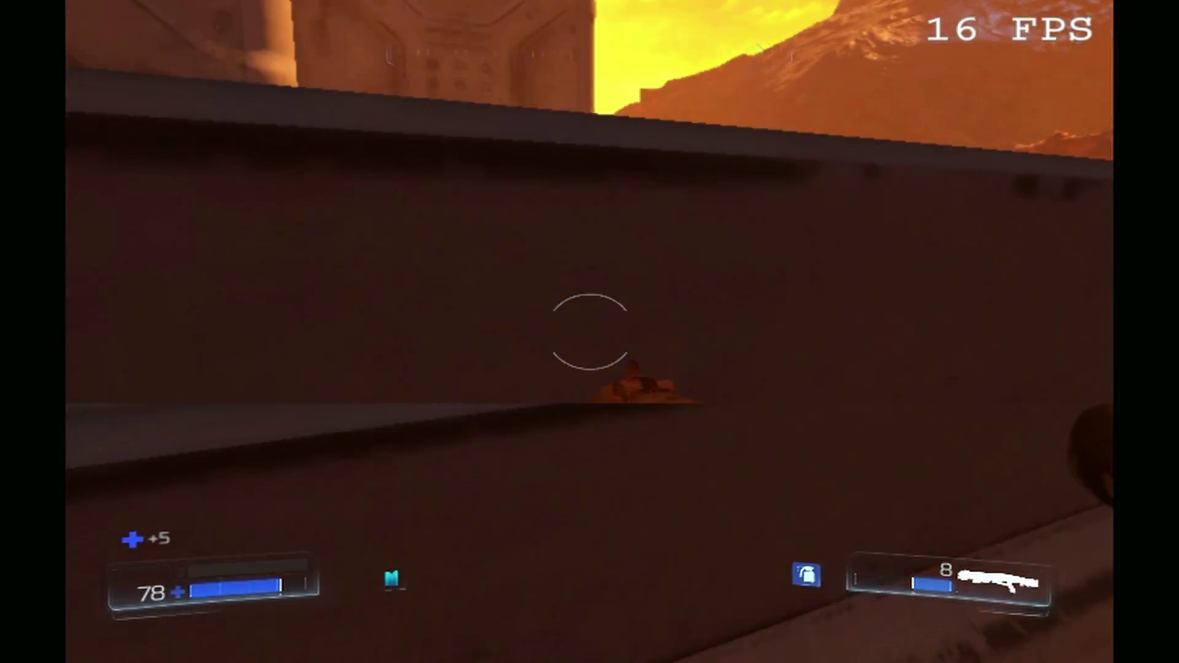
key(w)
key(space)
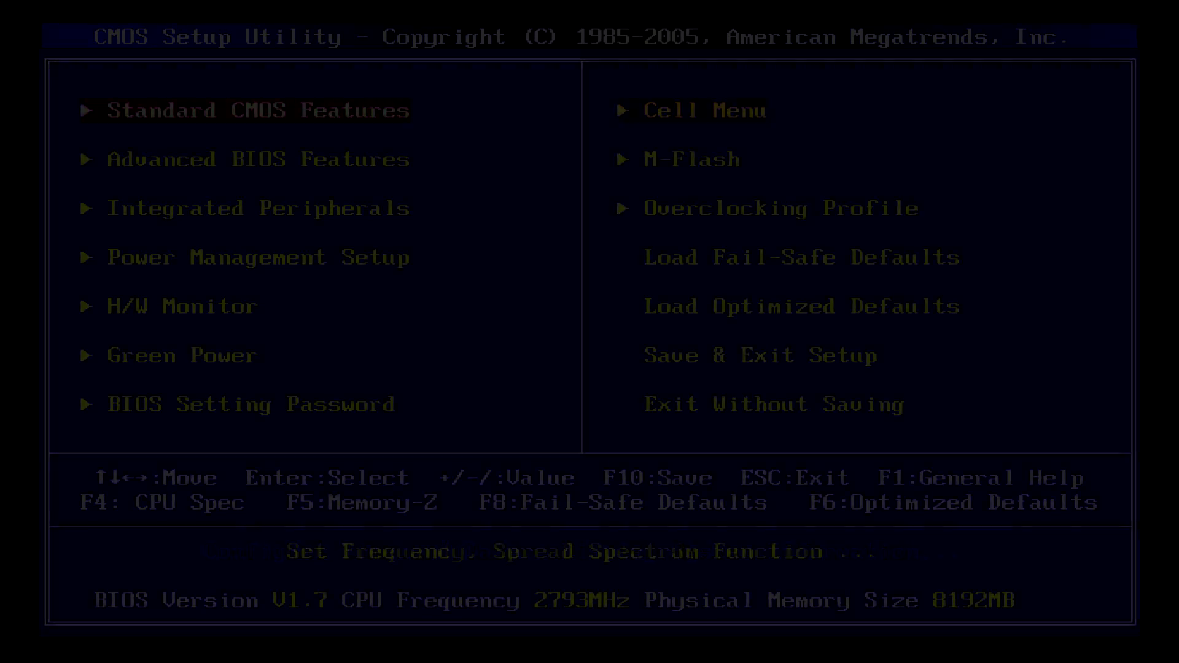
Open the Cell Menu in the BIOS setup and disable Intel EIST and C1E Support
key(Return)
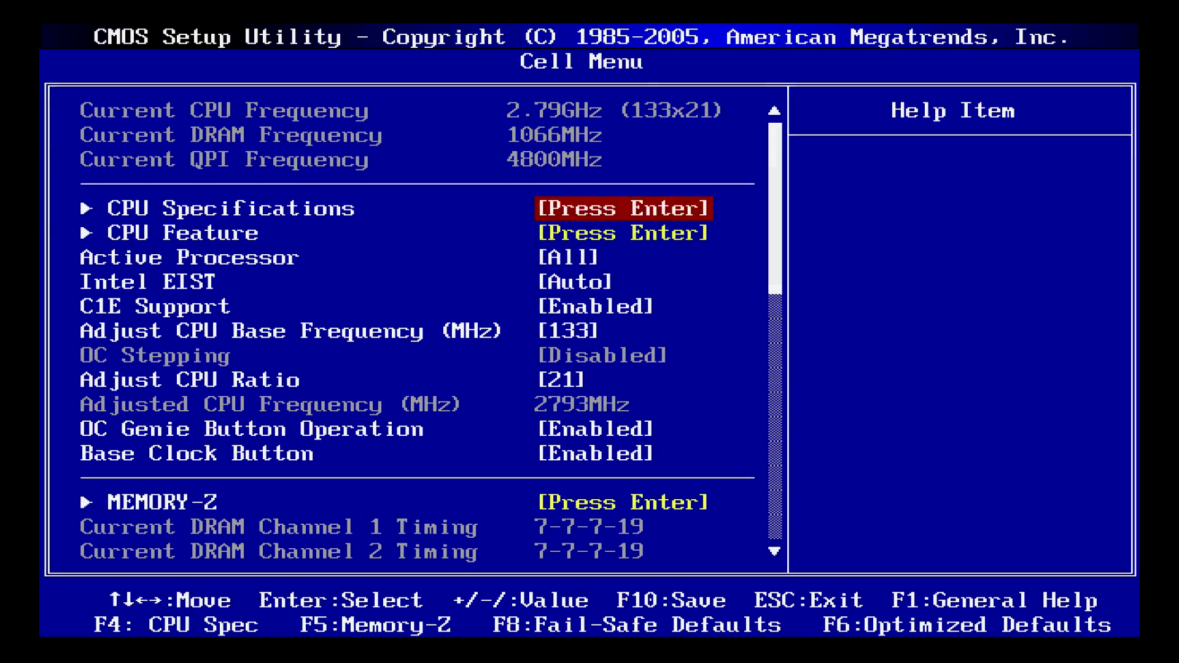
key(Return)
key(Down)
key(Return)
key(Up)
key(Return)
Disable OC Genie Button Operation and Base Clock Button in the BIOS Cell Menu
key(Down)
key(Down)
key(Down)
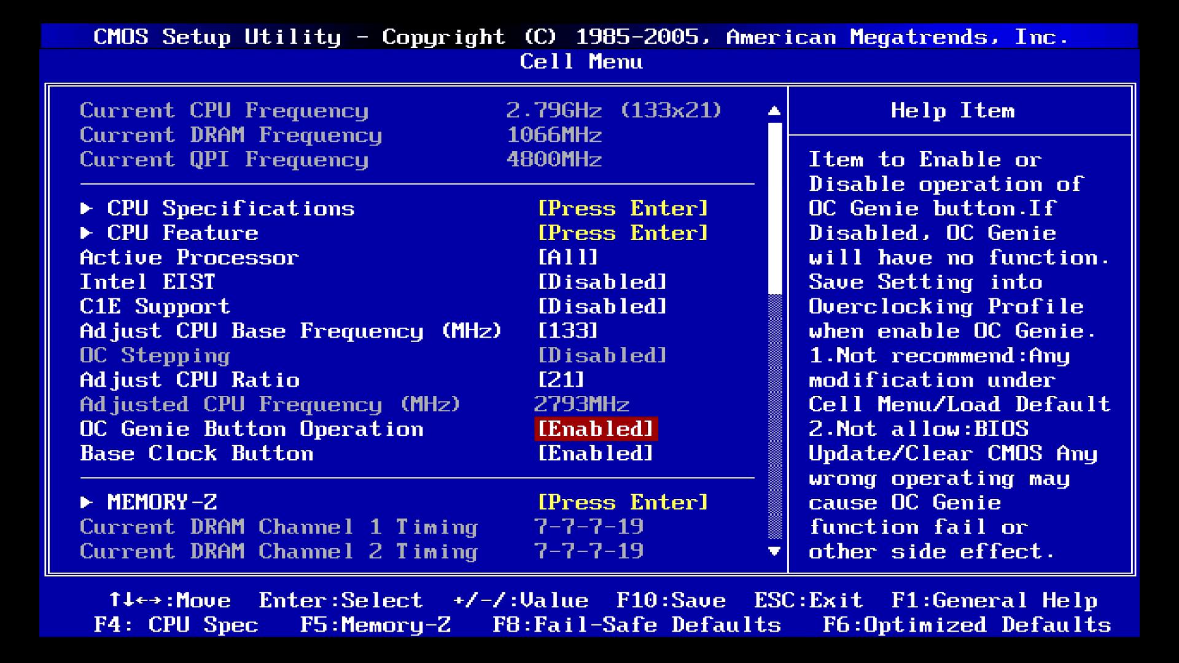
key(Return)
key(Down)
key(Return)
key(Down)
key(plus)
key(Down)
key(Down)
key(Down)
key(Down)
key(Down)
key(Up)
key(Up)
key(Return)
key(Escape)
Raise the CPU base frequency to 175 MHz
key(Up)
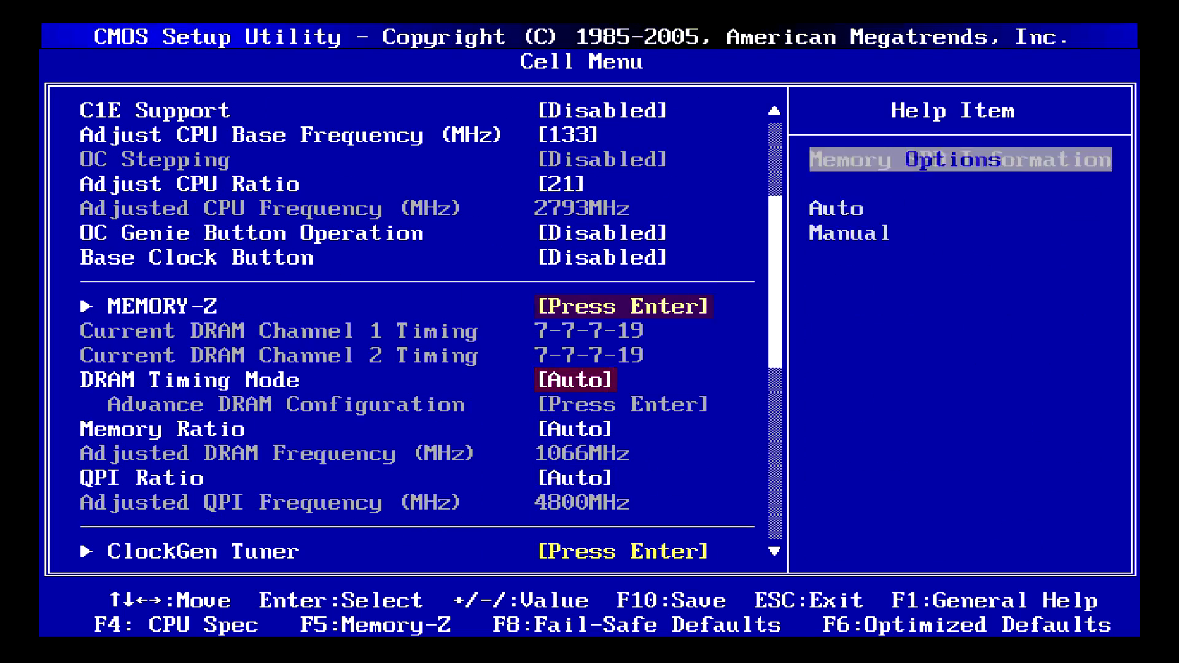
key(Up)
key(Up)
key(Up)
key(Up)
key(Up)
key(plus)
key(plus)
key(plus)
key(plus)
key(plus)
key(plus)
key(plus)
key(plus)
key(plus)
key(plus)
key(plus)
key(plus)
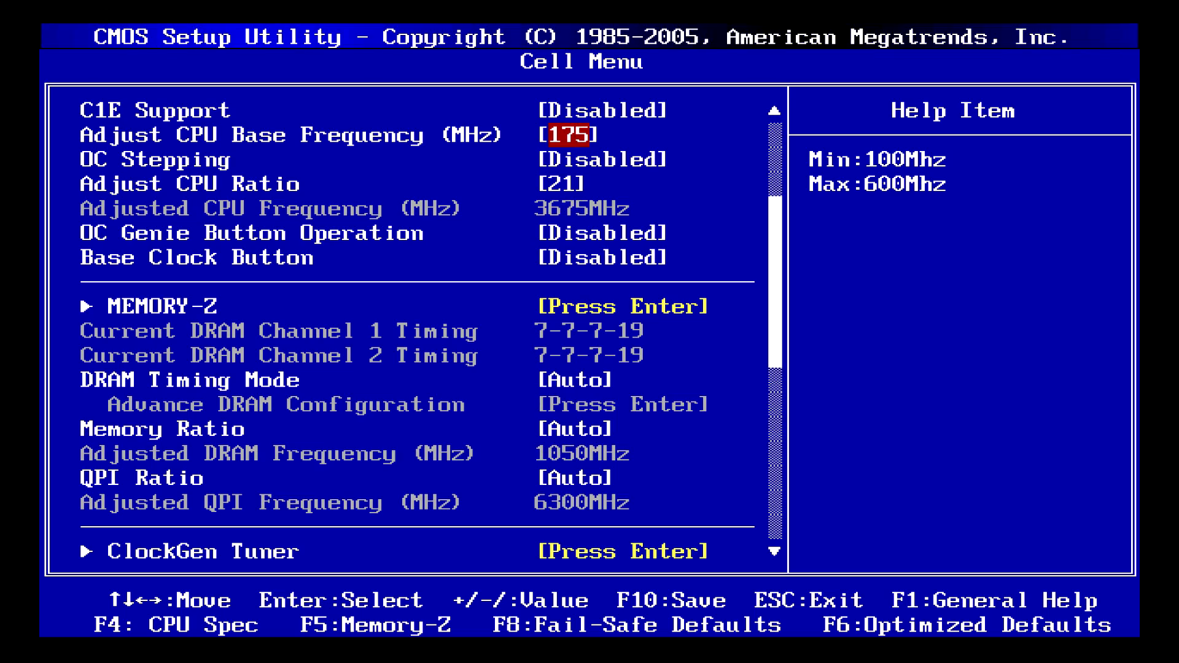
Raise the CPU Voltage offset in the voltage section of the Cell Menu
key(Down)
key(Down)
key(Down)
key(Down)
key(Down)
key(Down)
key(Down)
key(Down)
key(Down)
key(Down)
key(Down)
key(Down)
key(Down)
key(Down)
key(Down)
key(Down)
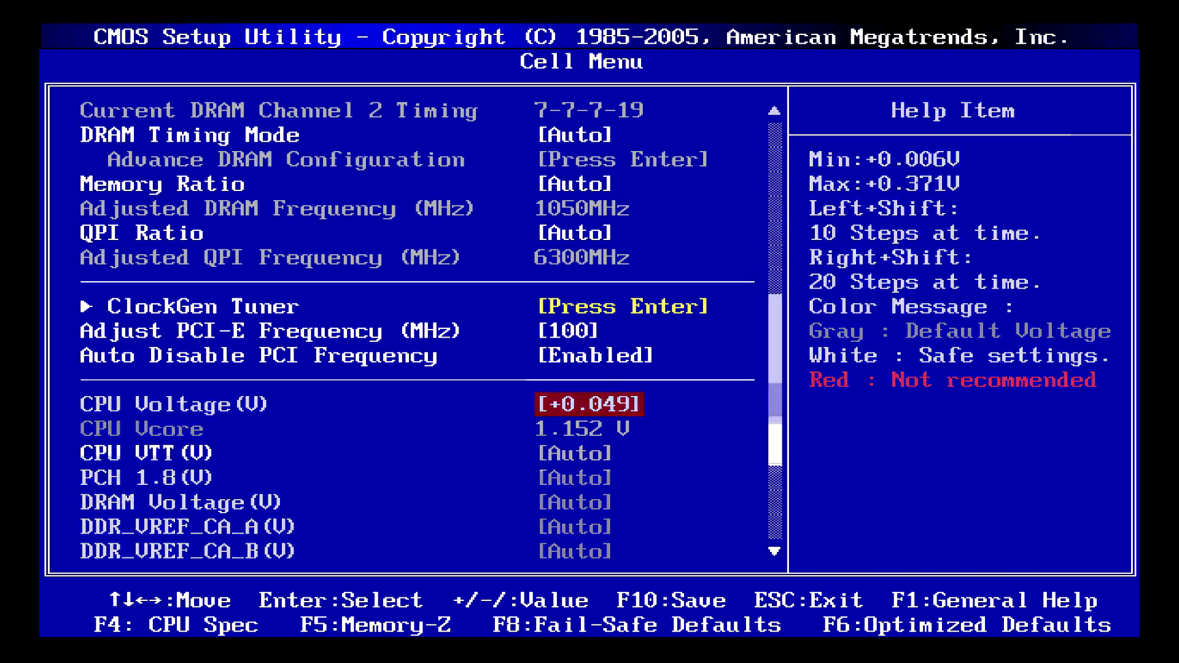
key(plus)
key(plus)
key(Down)
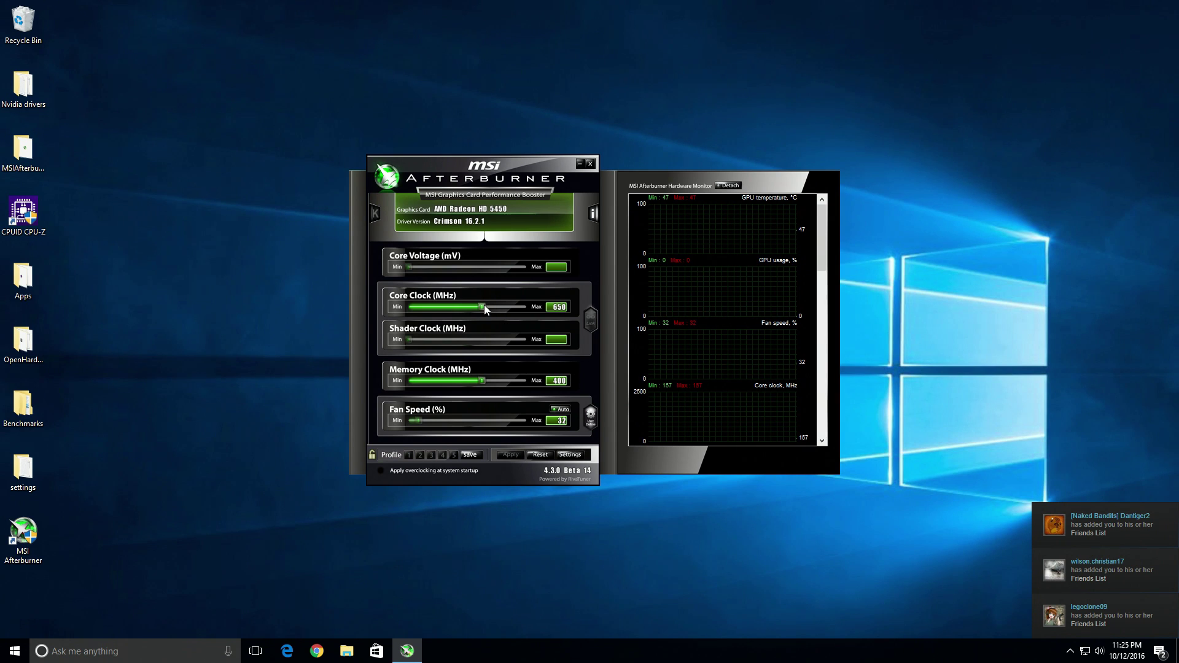
In MSI Afterburner on the Windows desktop, raise the Radeon HD 5450's core clock to 750 MHz
drag(499, 306, 504, 307)
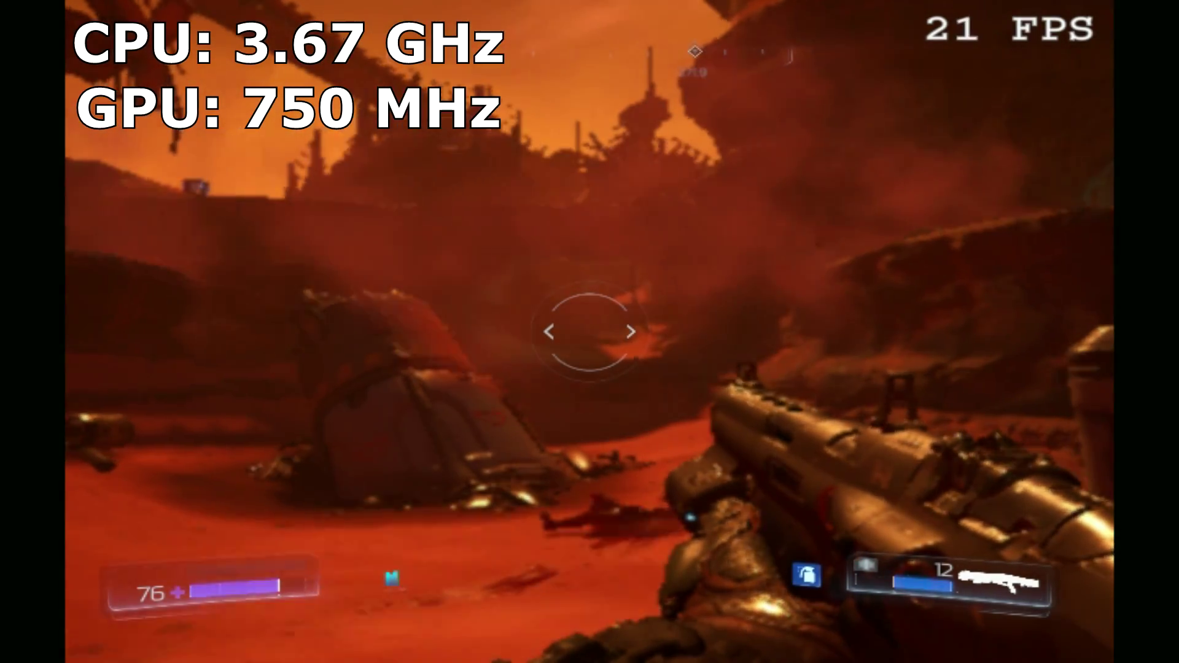
Back in DOOM, run through the dark canyon toward the objective marker, collecting the red shotgun ammunition on the way
key(w)
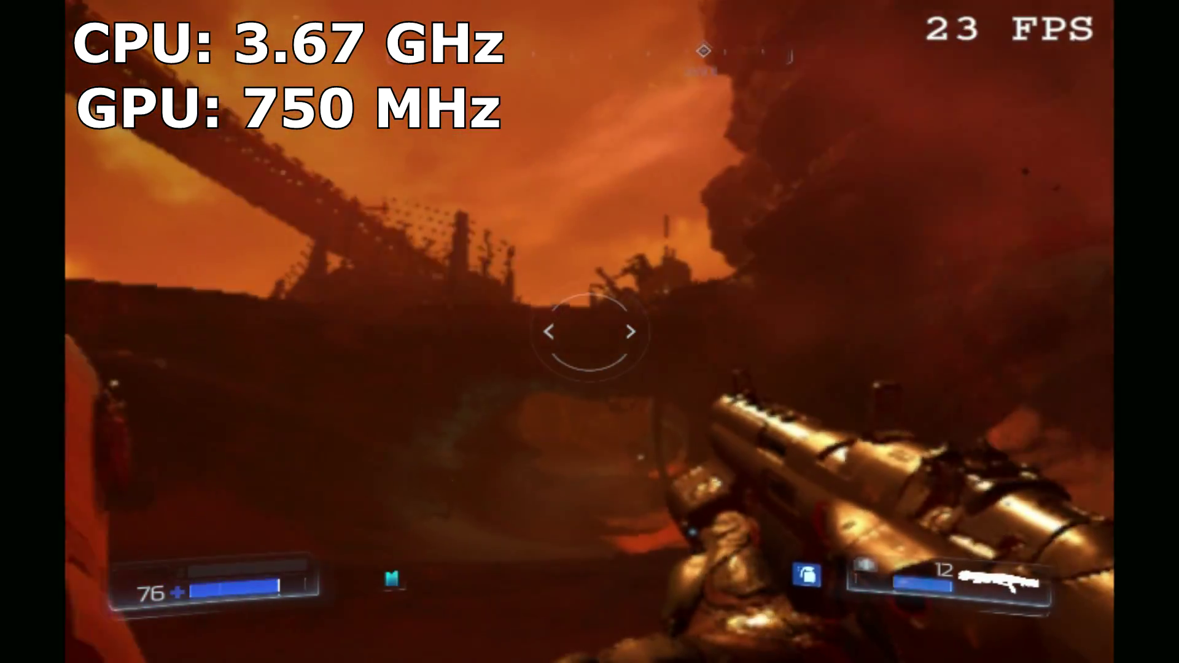
key(w)
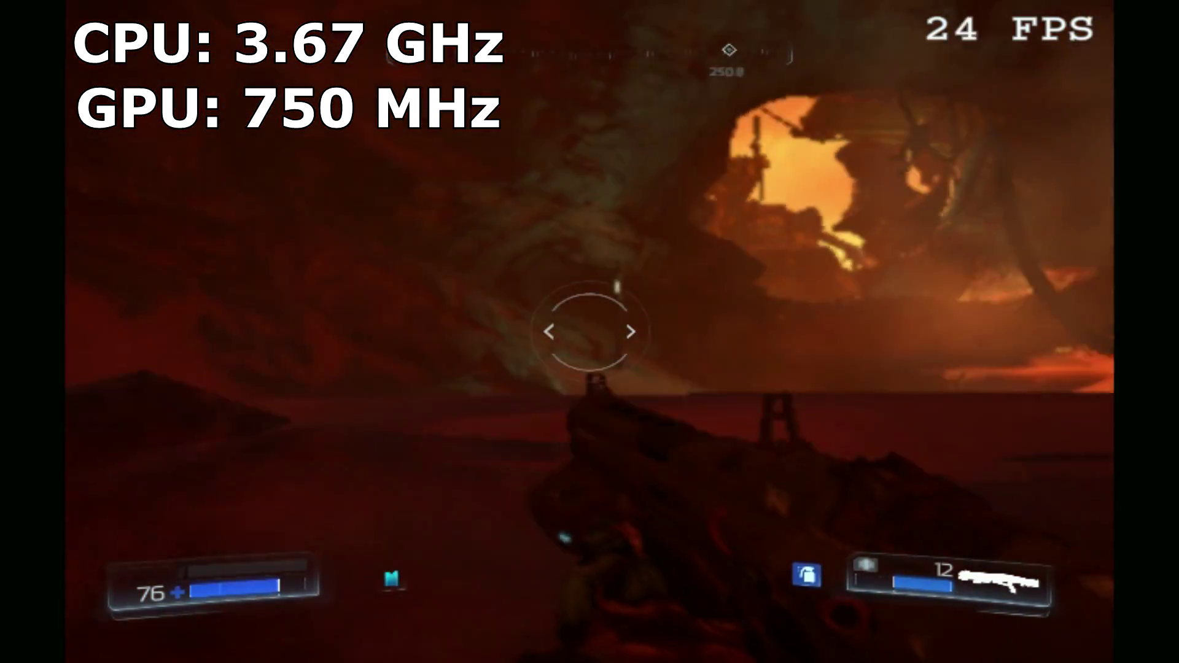
key(w)
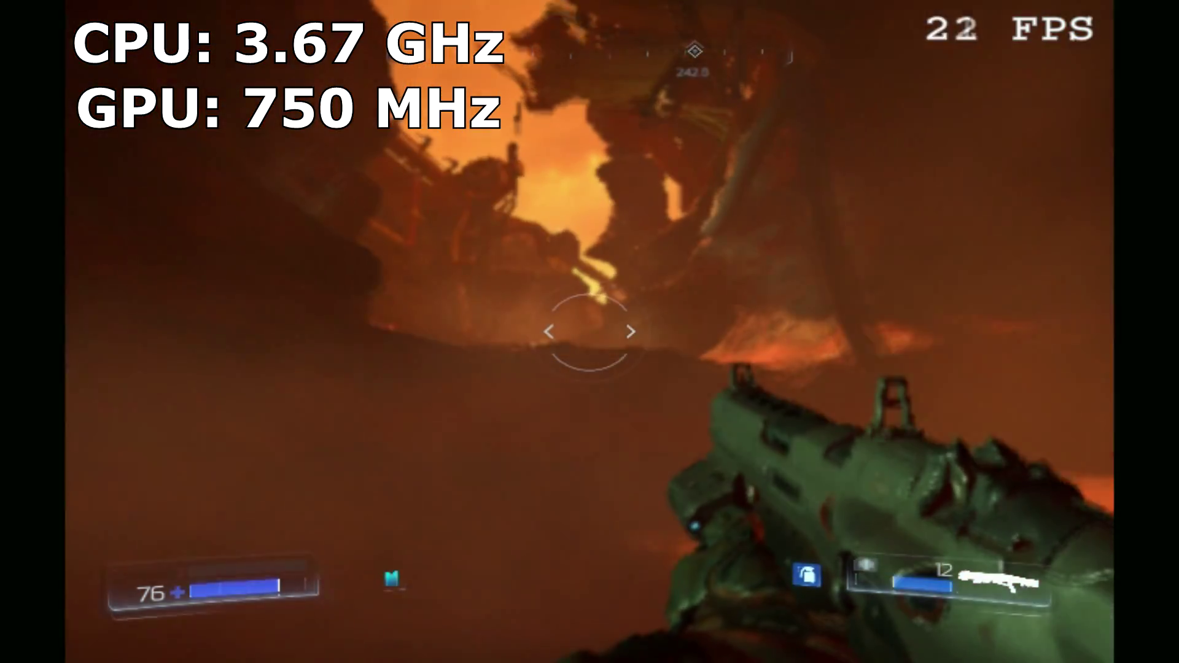
key(w)
key(w)
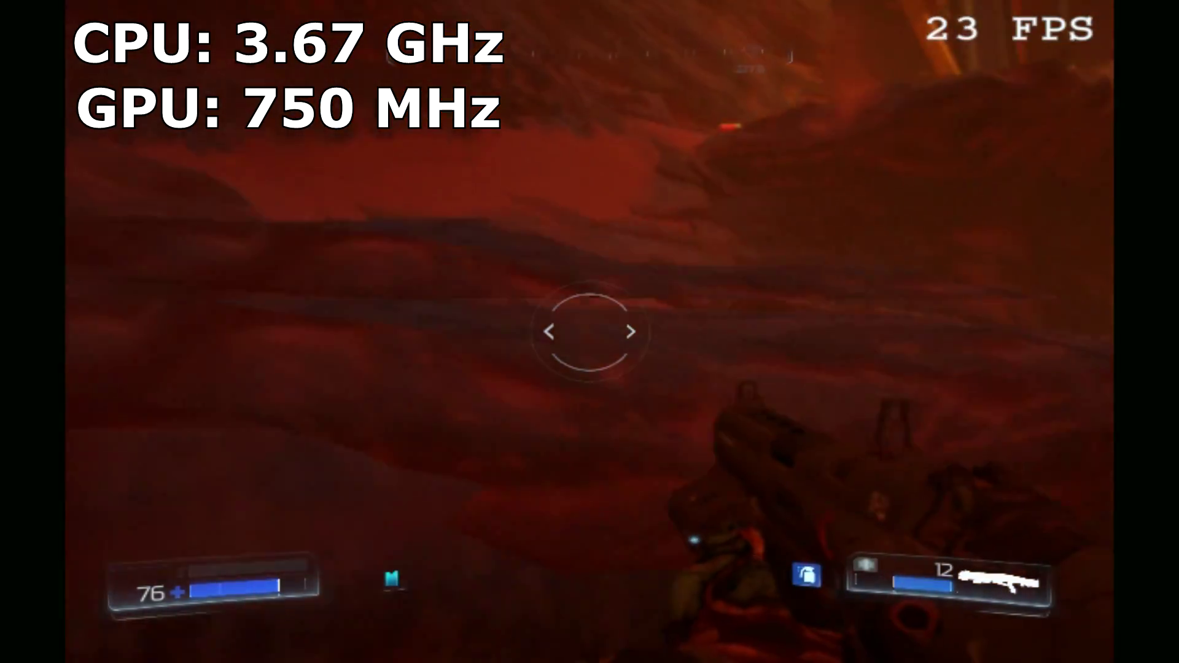
key(w)
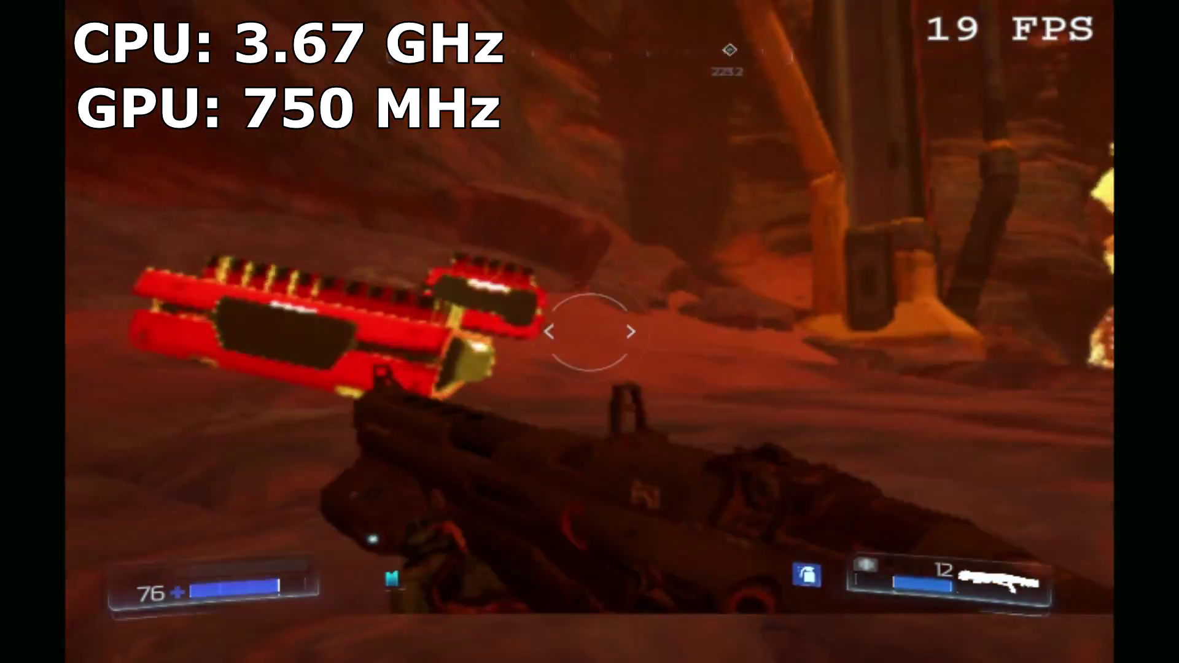
key(w)
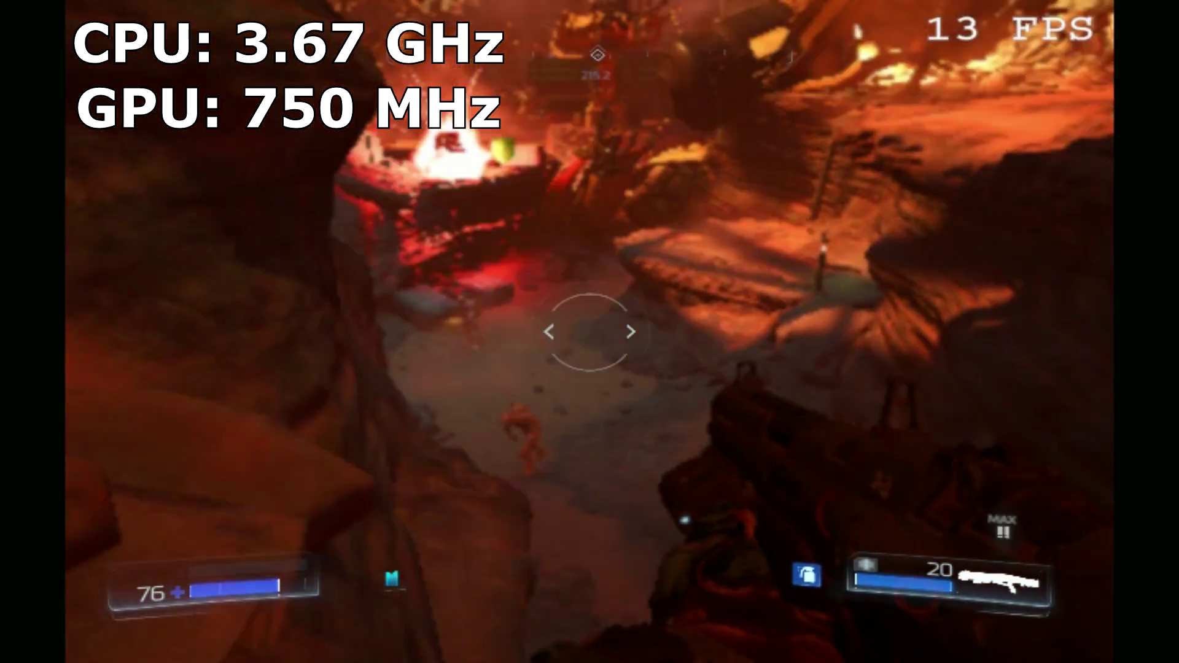
Shoot the enemies on the canyon floor with the shotgun and finish them with glory kills
click(590, 331)
key(f)
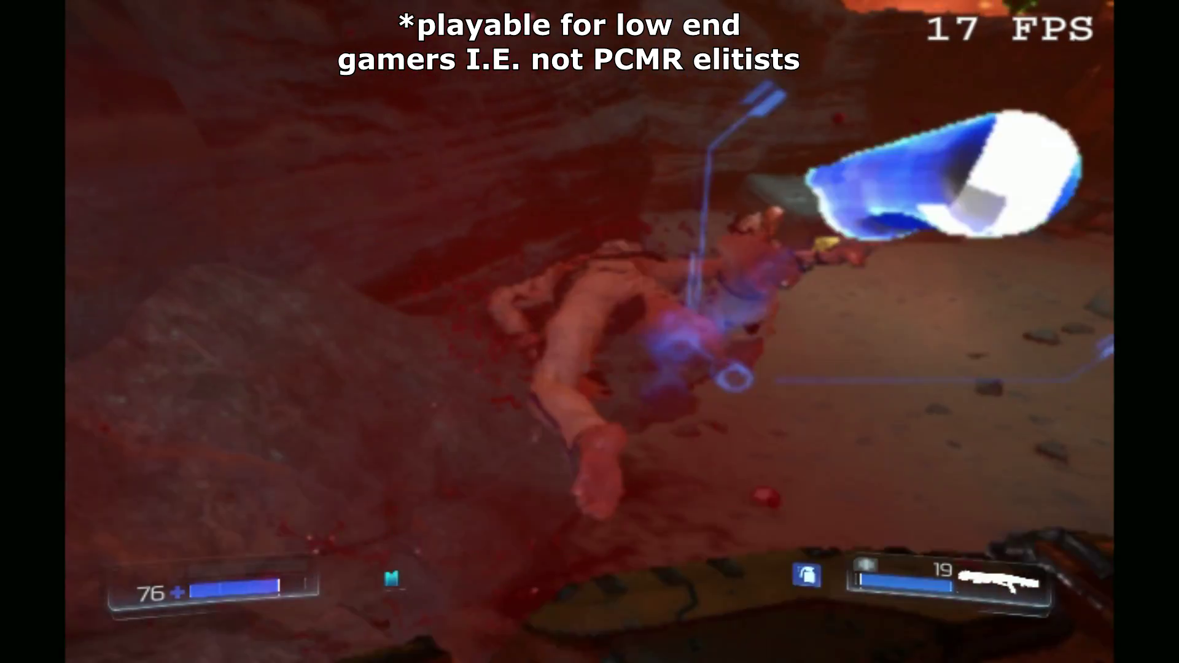
click(590, 331)
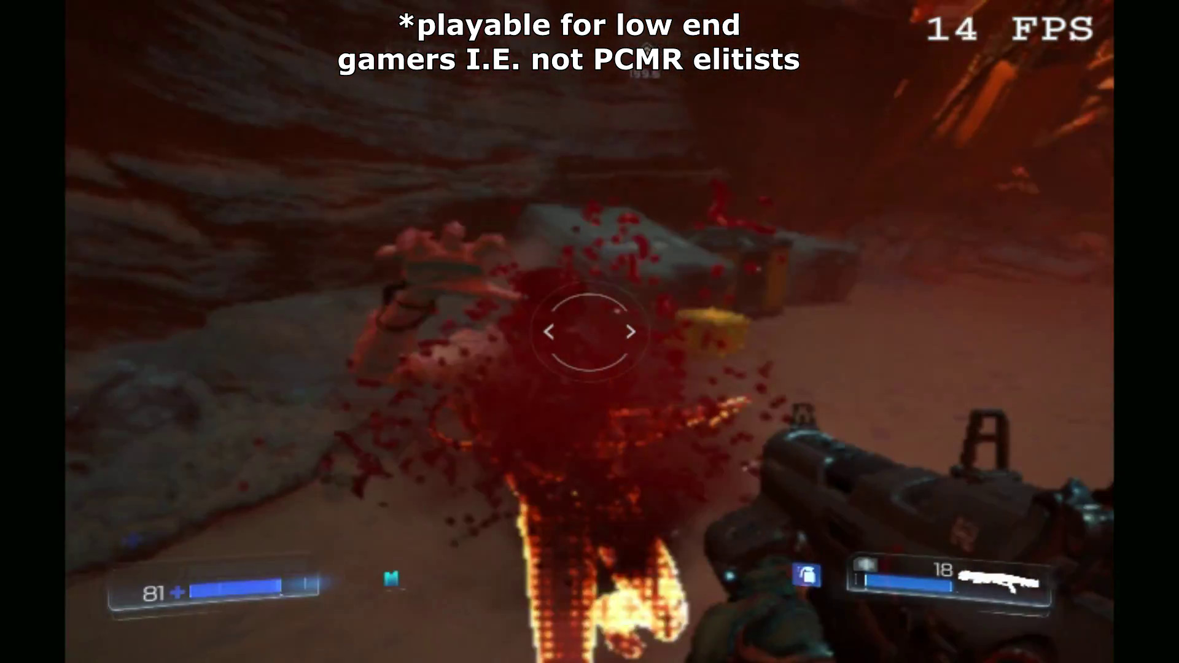
key(f)
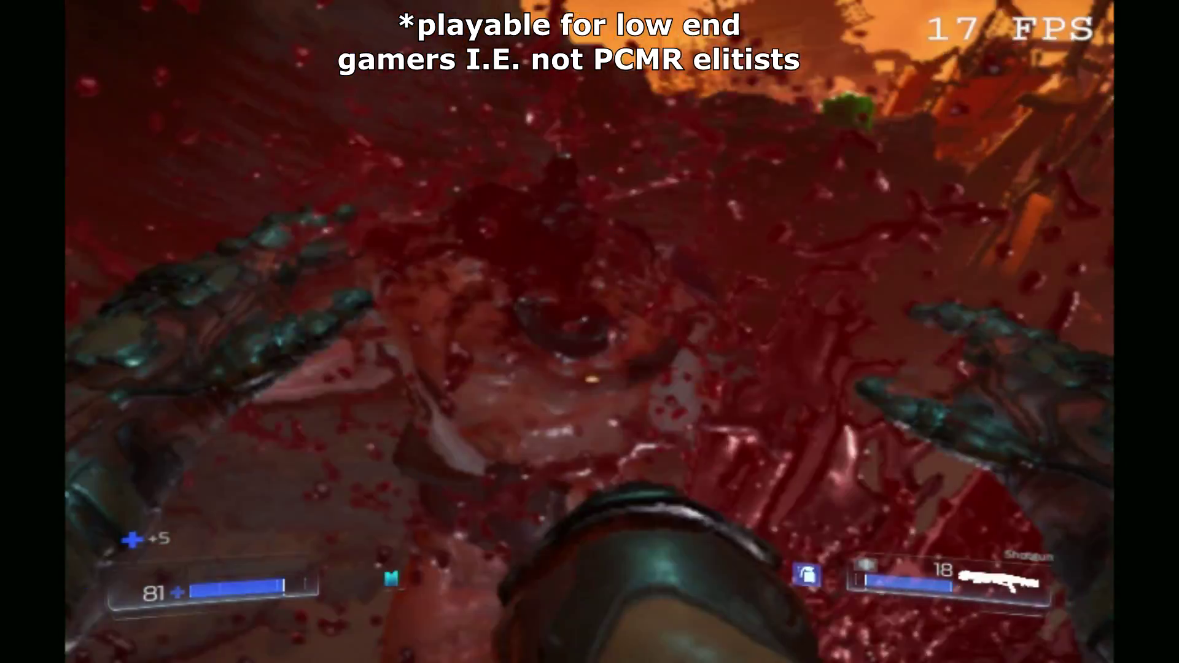
Switch to the pistol and run through the canyon and rock passage into the open area beneath the bridge
key(1)
key(w)
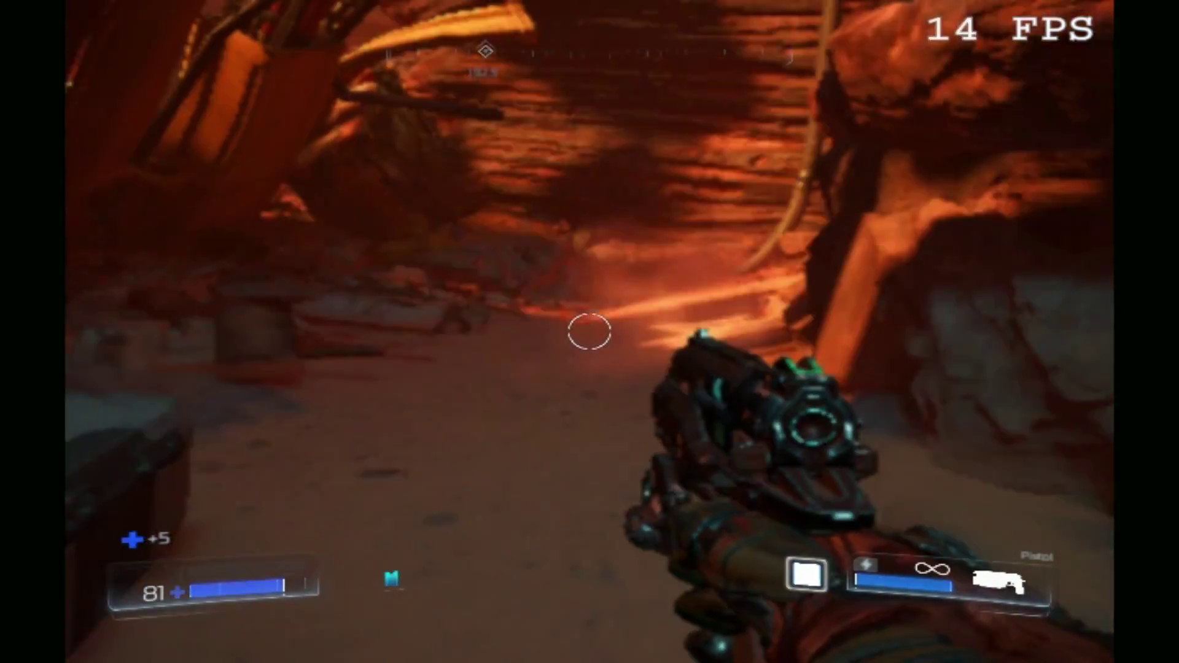
key(w)
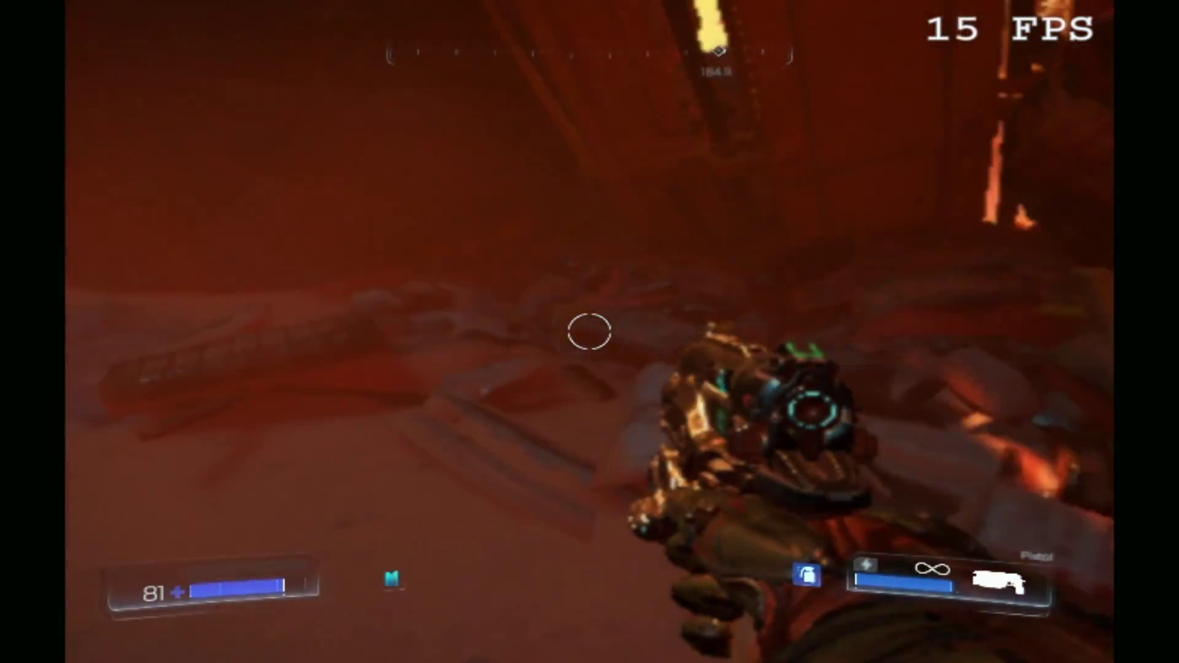
key(w)
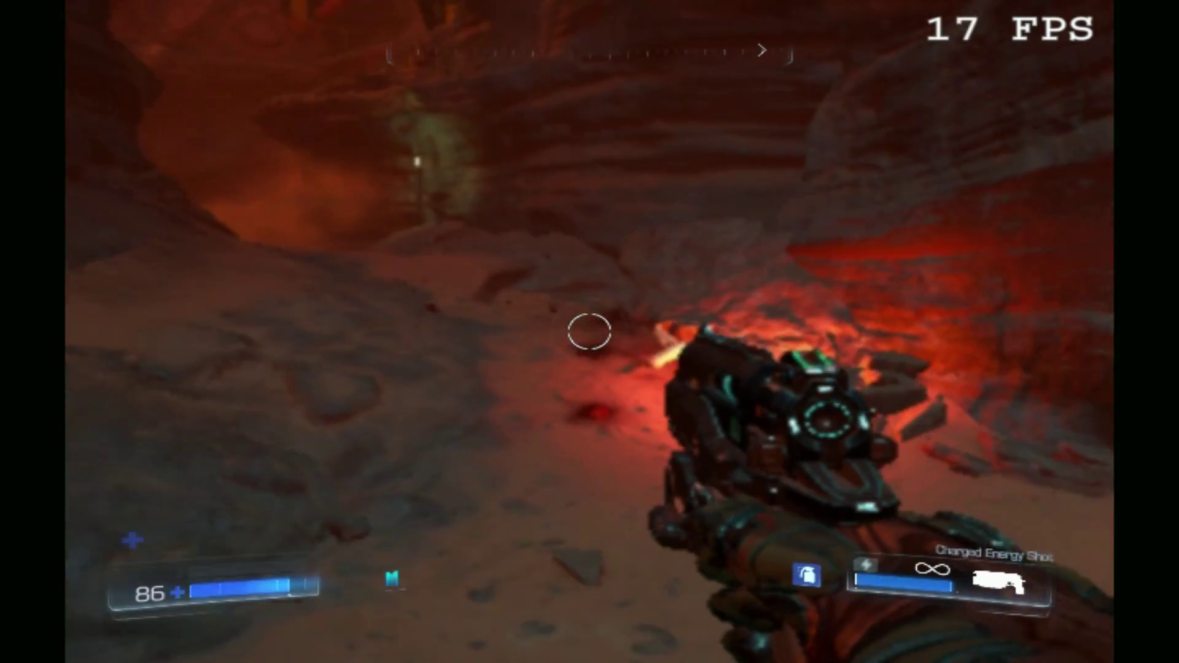
key(w)
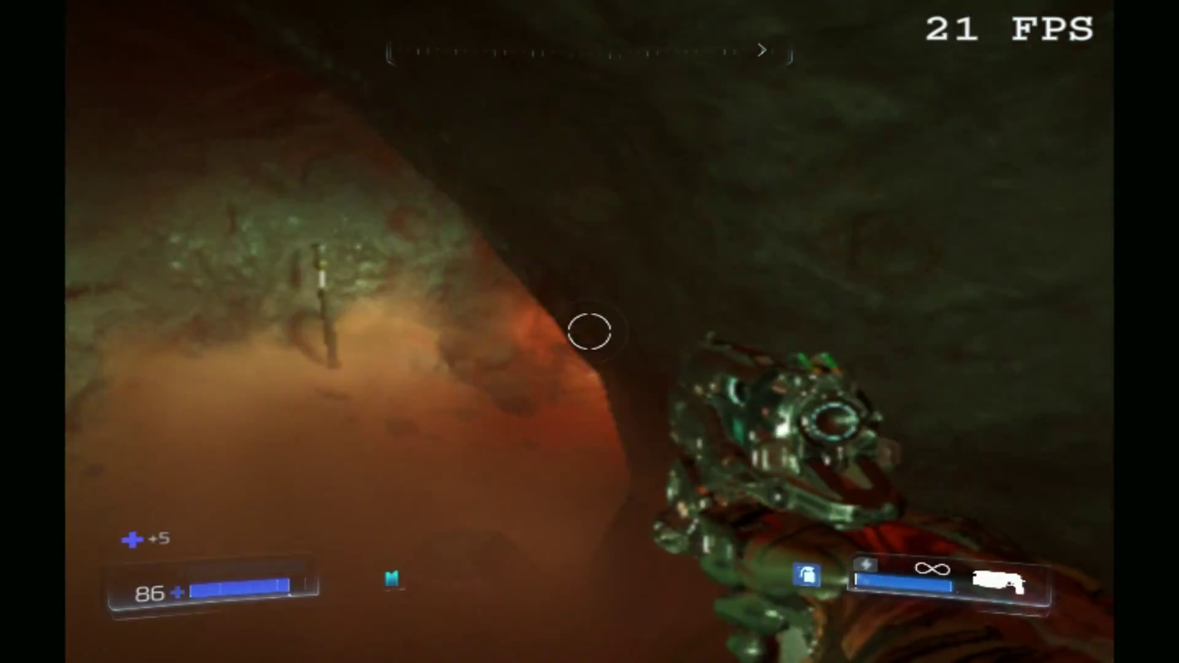
key(w)
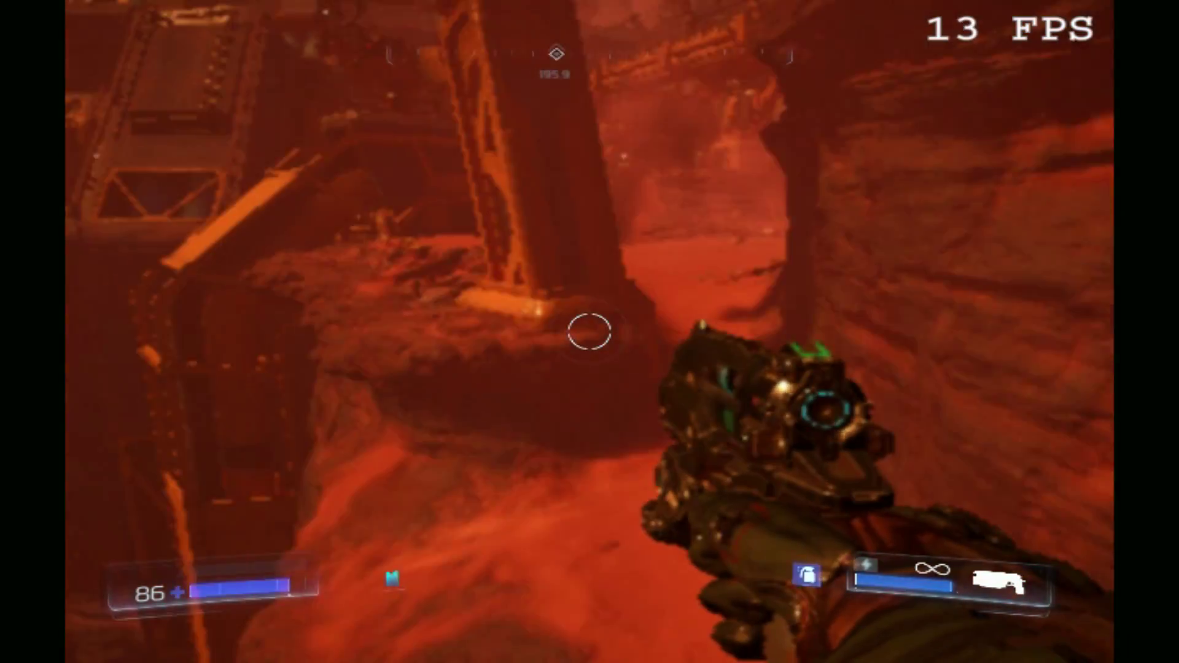
key(w)
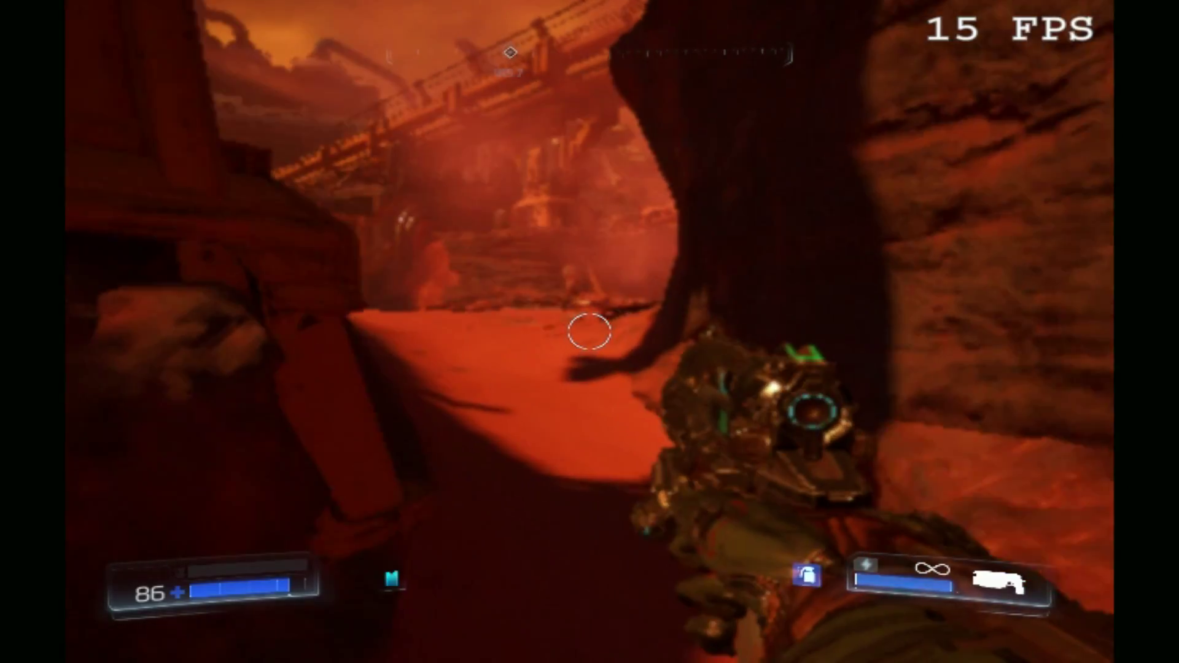
key(w)
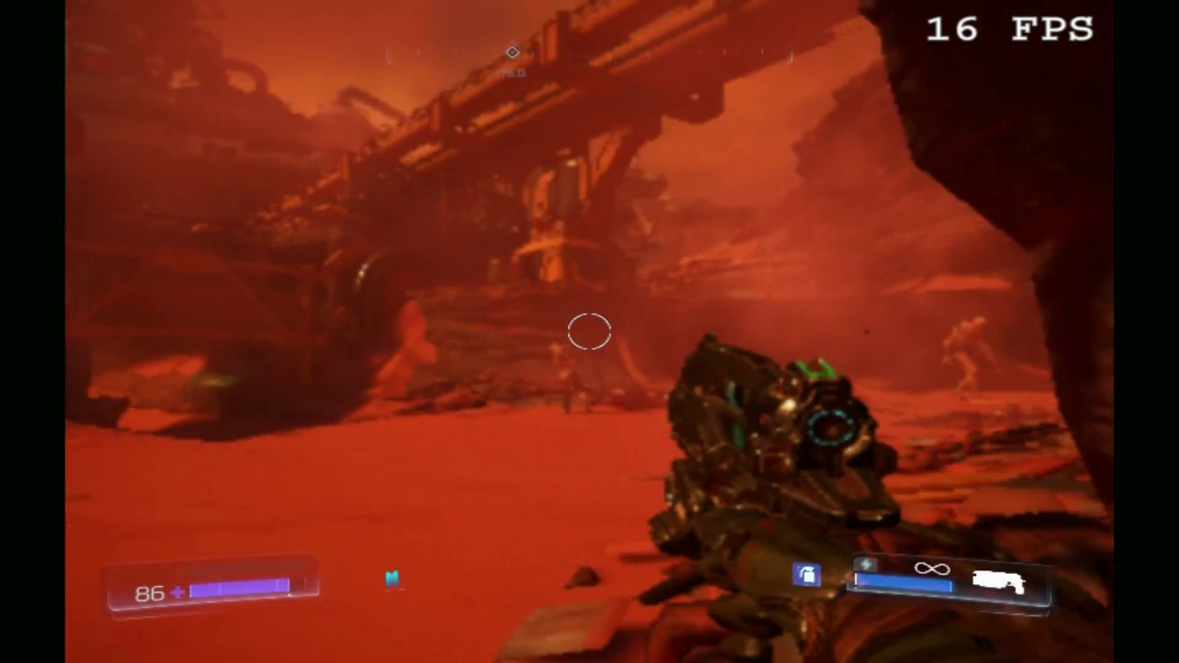
Shoot the enemy ahead near the bridge support with the pistol and finish it with a glory kill
click(589, 331)
click(589, 331)
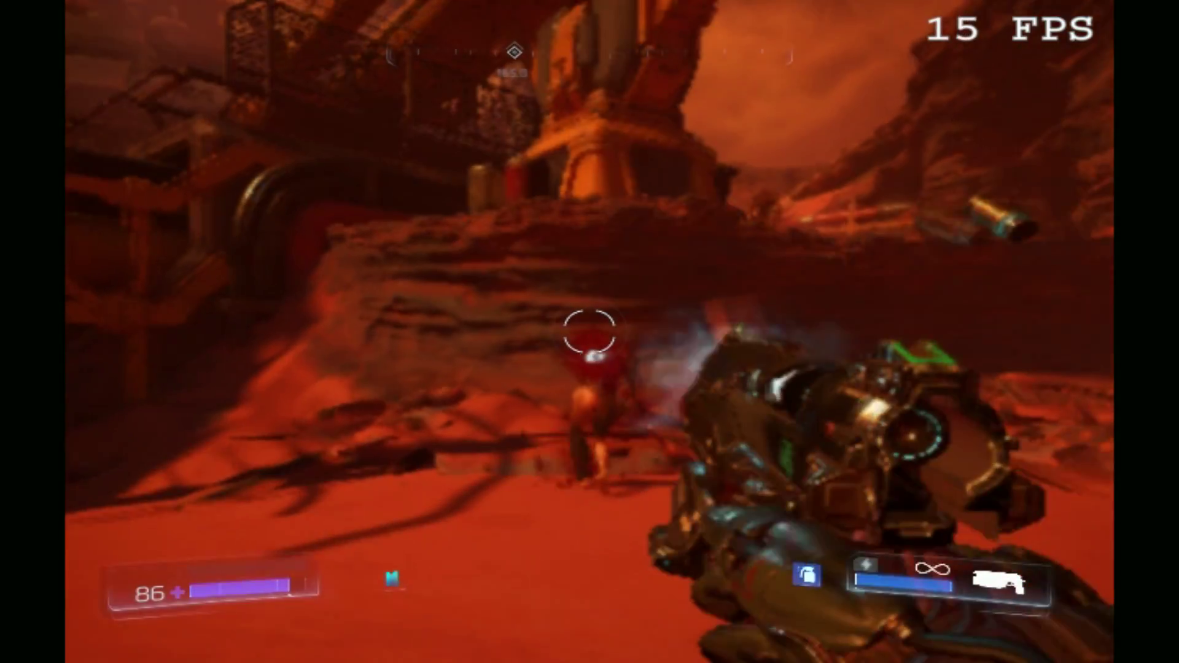
key(w)
key(f)
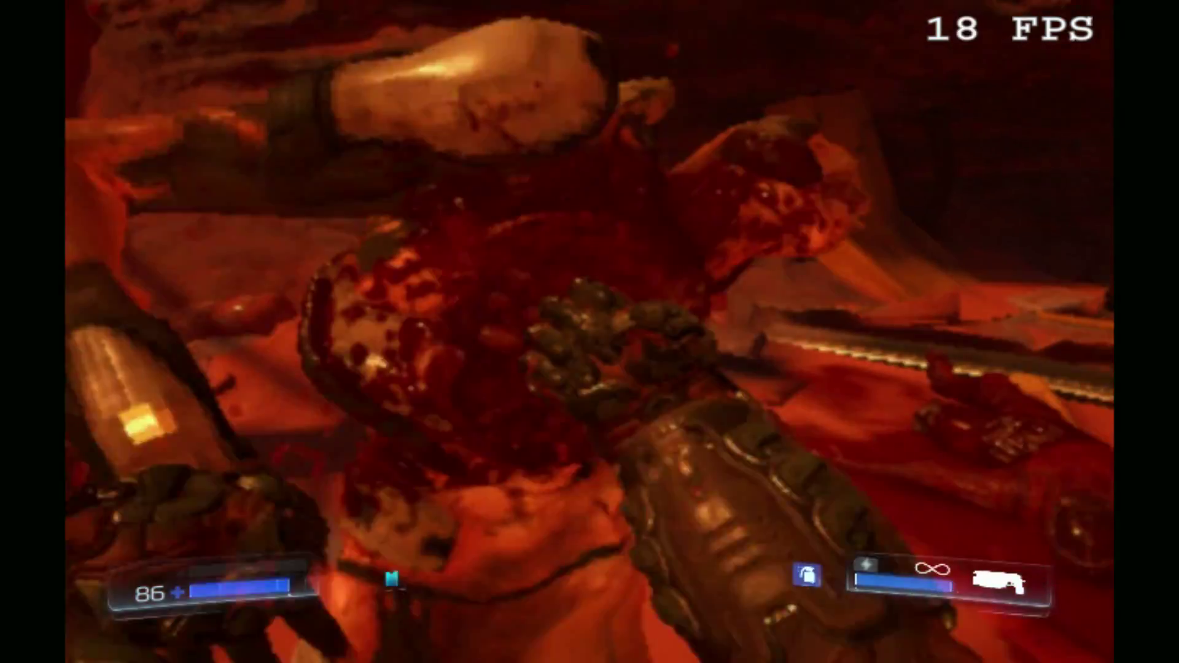